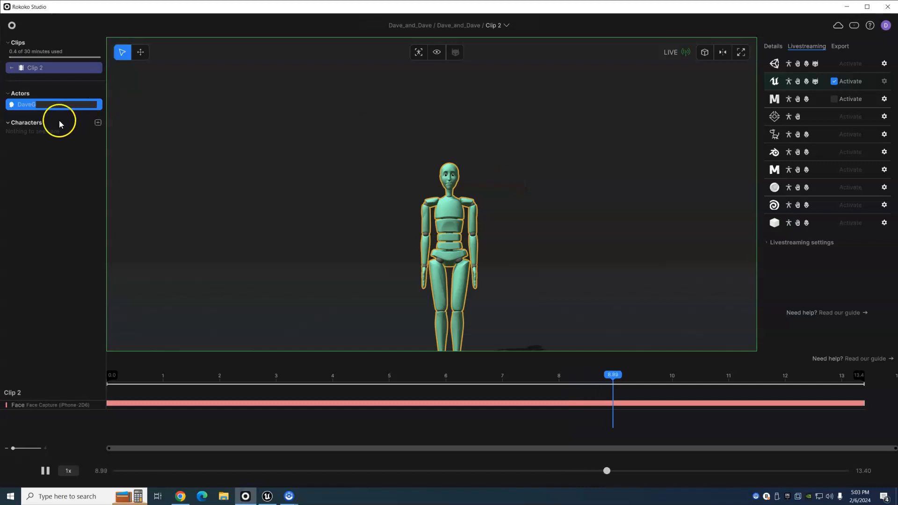
# - Leave the actor name unchanged, then switch to Unreal Engine and view BP_Erno receiving the face animation through Live Link
pyautogui.click(39, 193)
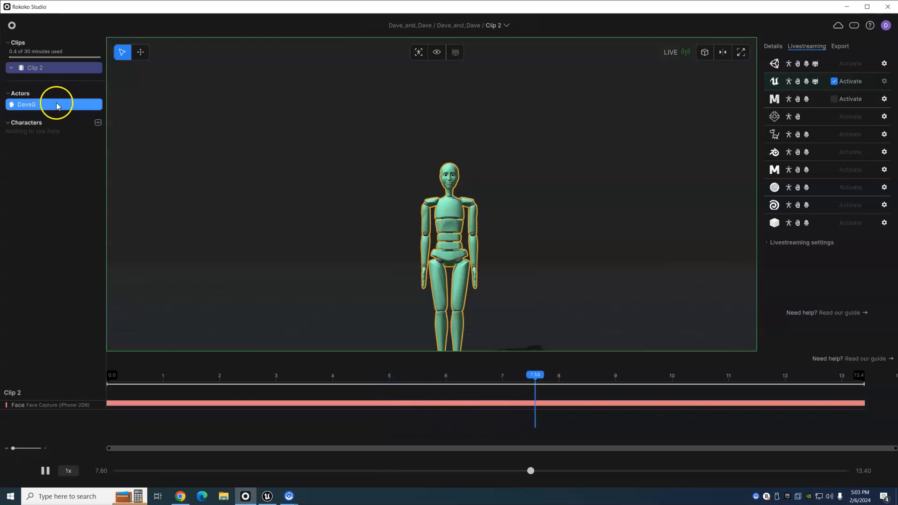
pyautogui.click(267, 496)
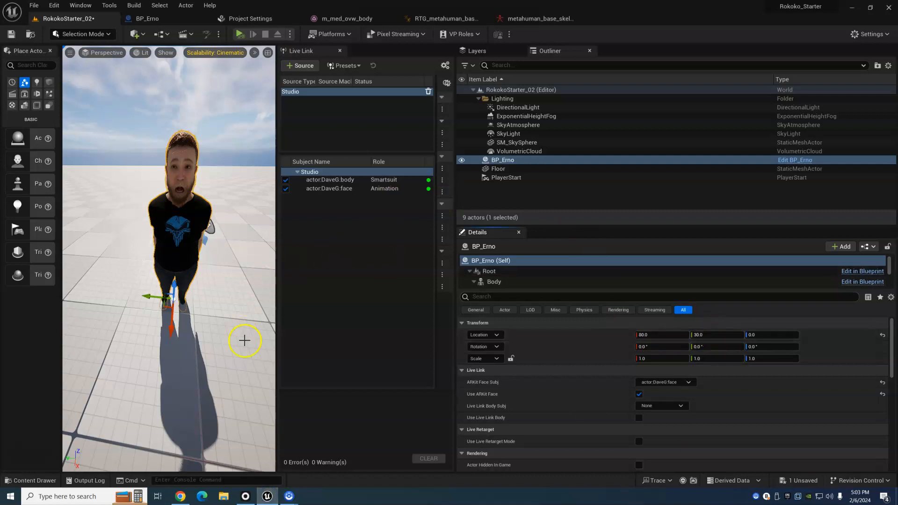
pyautogui.keyDown('alt'); pyautogui.moveTo(179, 243); pyautogui.dragTo(179, 220); pyautogui.keyUp('alt')
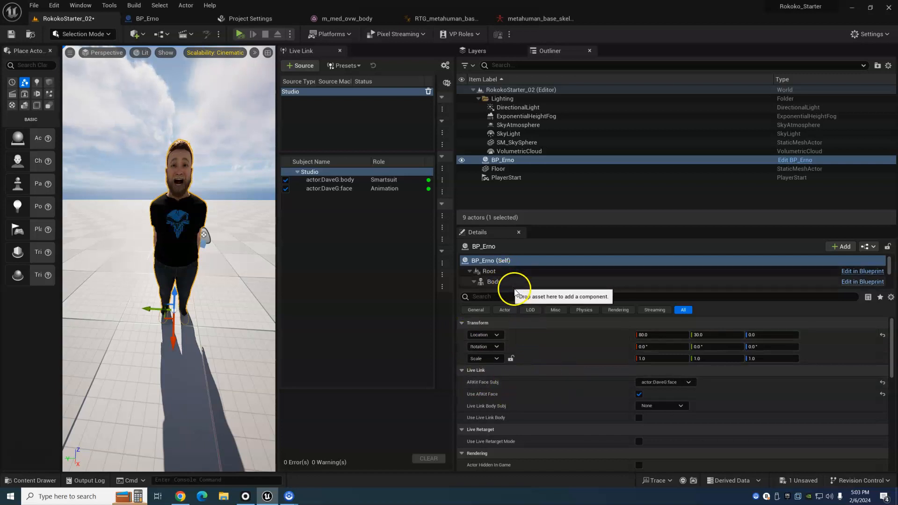
pyautogui.click(500, 395)
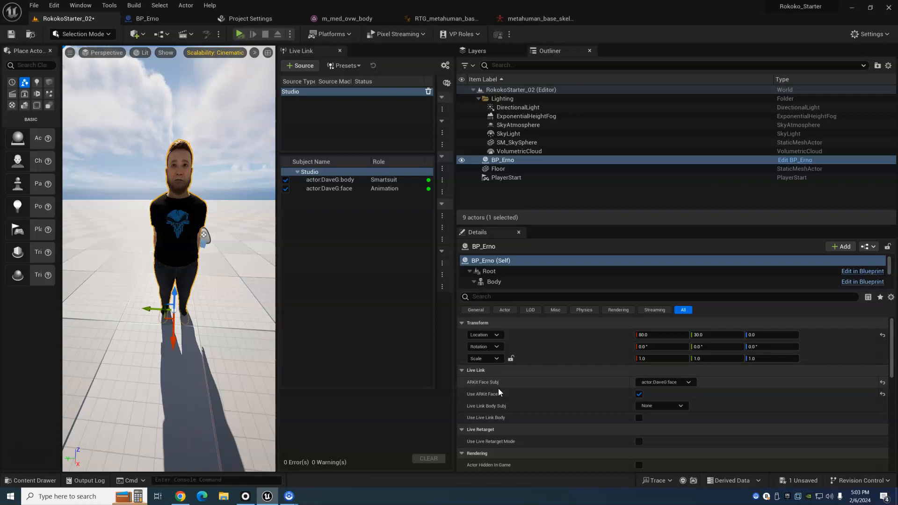
pyautogui.click(347, 238)
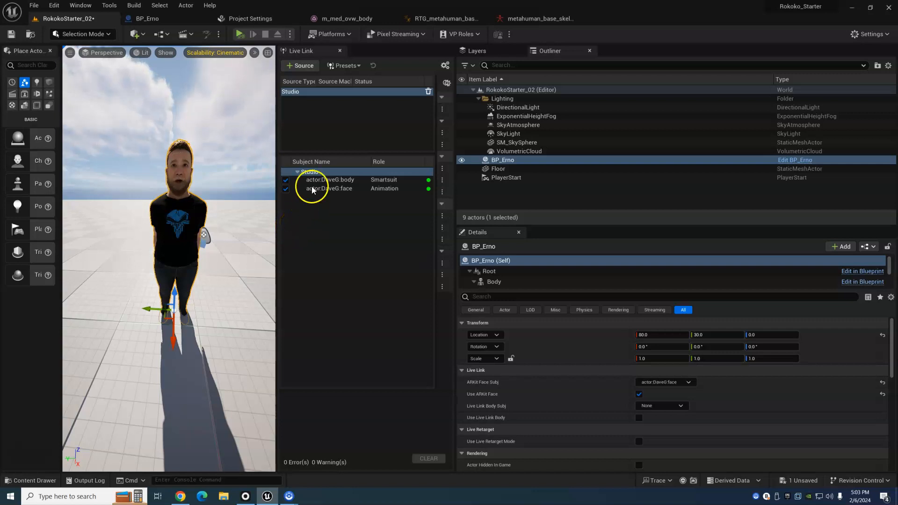
# - Switch to Rokoko Studio, leave Clip 2, open the body-capture clip named Clip and play it
pyautogui.click(289, 497)
pyautogui.click(268, 497)
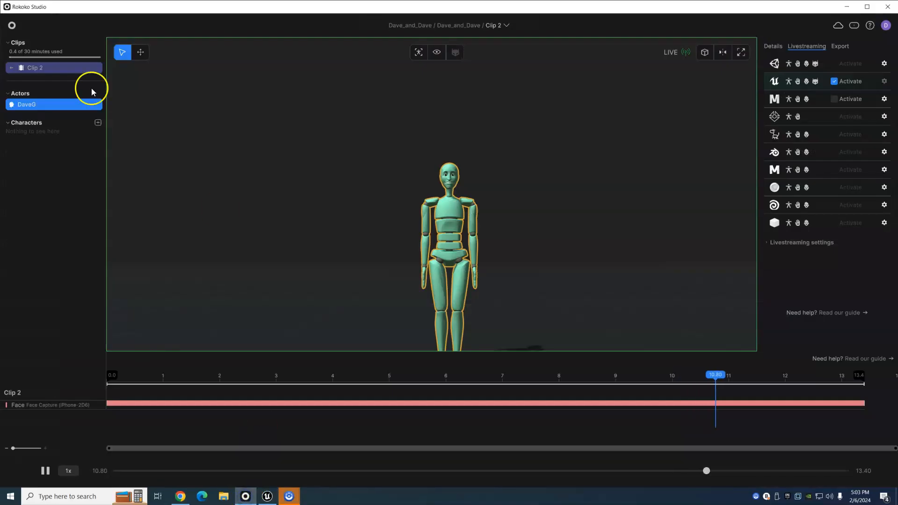
pyautogui.click(11, 68)
pyautogui.doubleClick(16, 68)
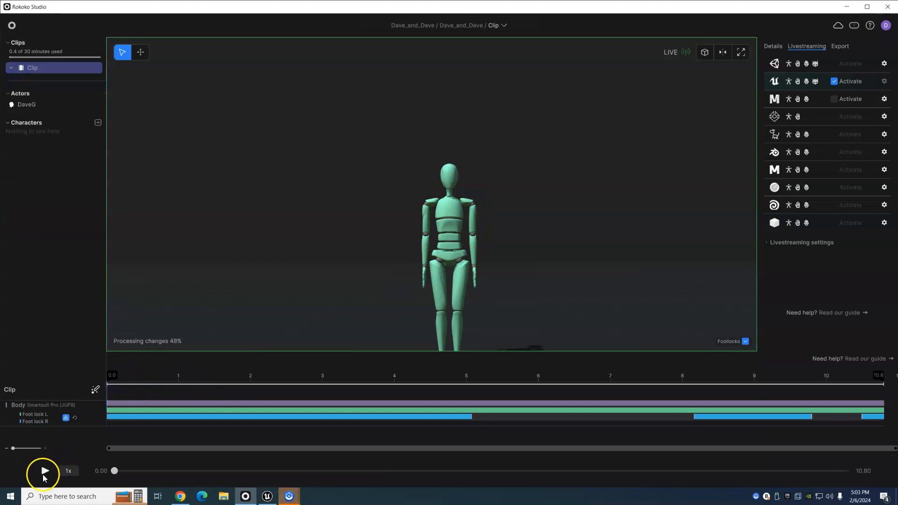
pyautogui.click(45, 471)
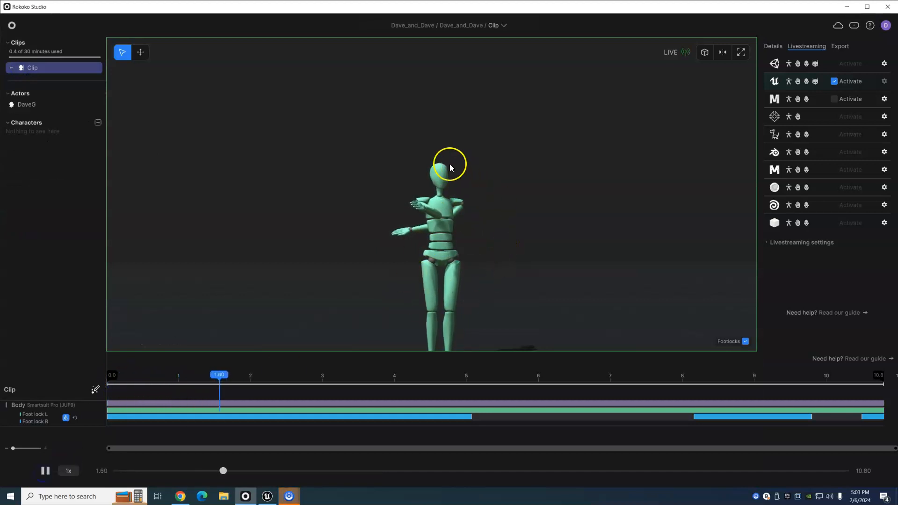
# - Compare the streamed body motion on BP_Erno in Unreal Engine with the Rokoko Studio clip, and save the RokokoStarter_02 level
pyautogui.click(268, 496)
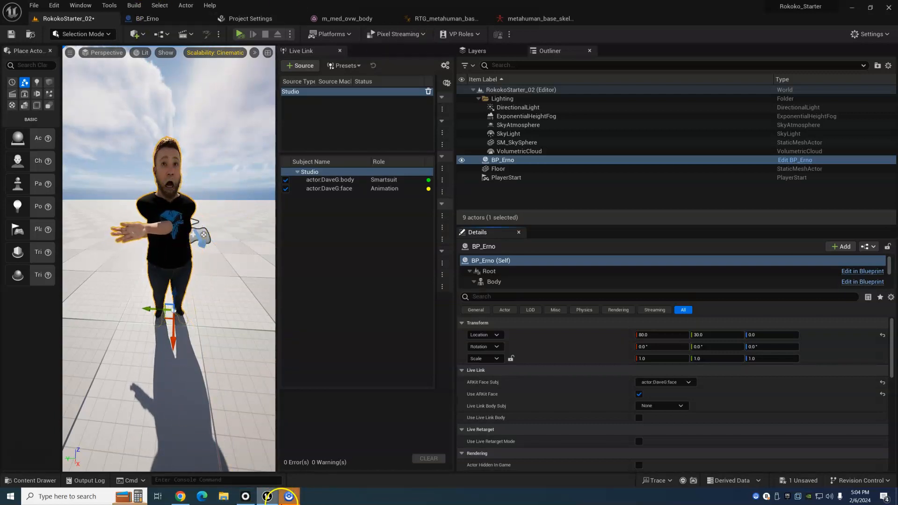
pyautogui.click(245, 502)
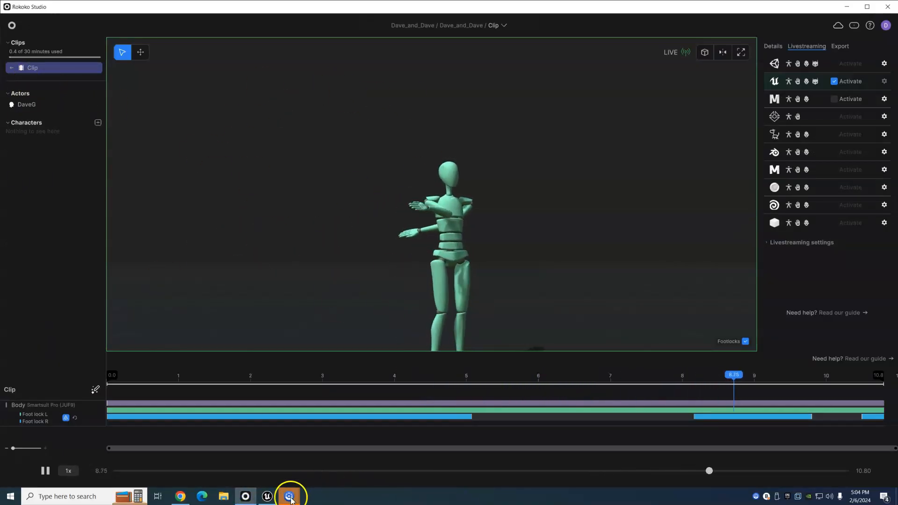
pyautogui.click(266, 495)
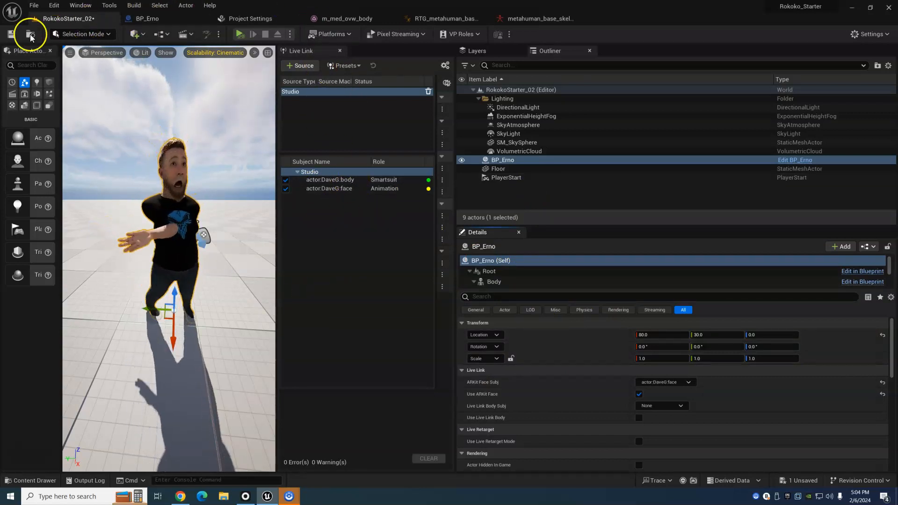
pyautogui.click(11, 34)
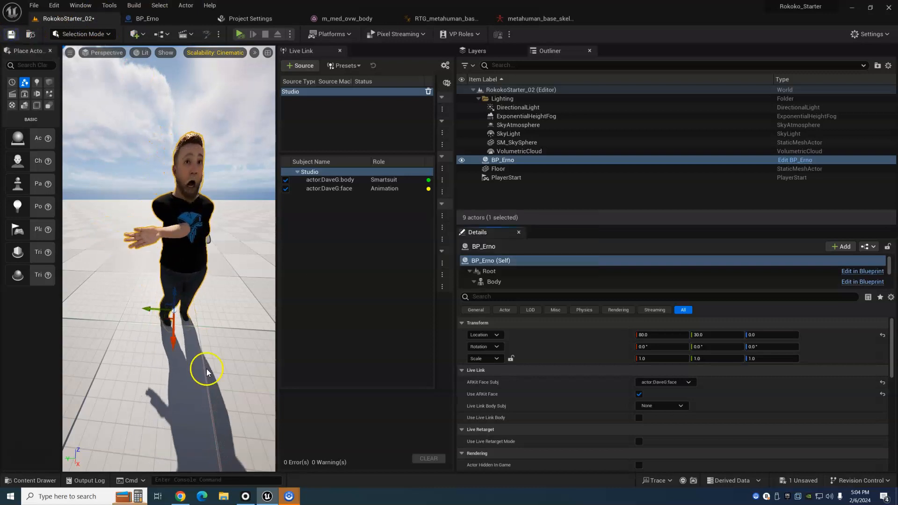
# - Switch to Rokoko Studio and open the Clip of the Testing2 scene in the SmartsuitStarter project
pyautogui.click(244, 497)
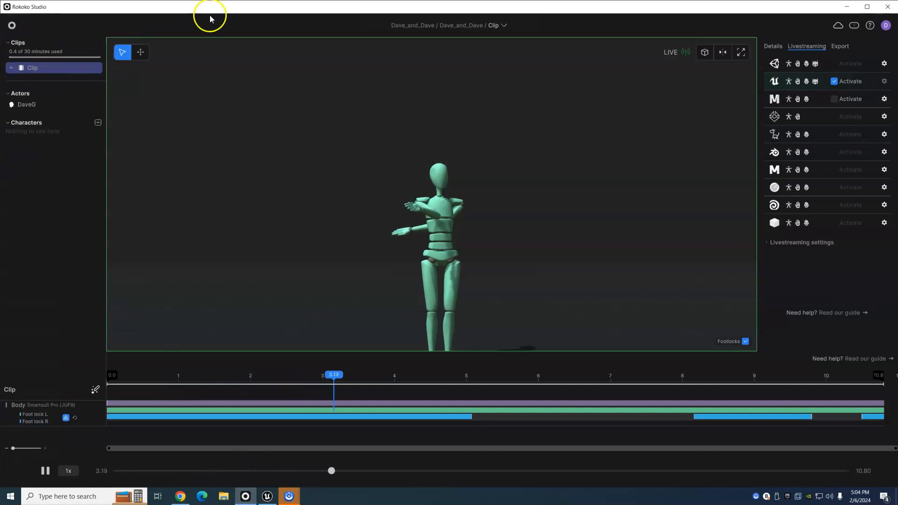
pyautogui.click(11, 26)
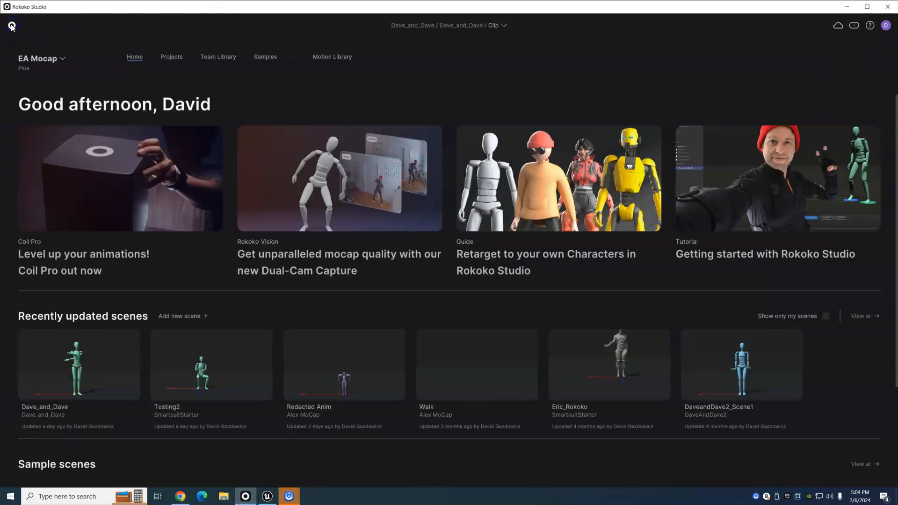
pyautogui.click(172, 57)
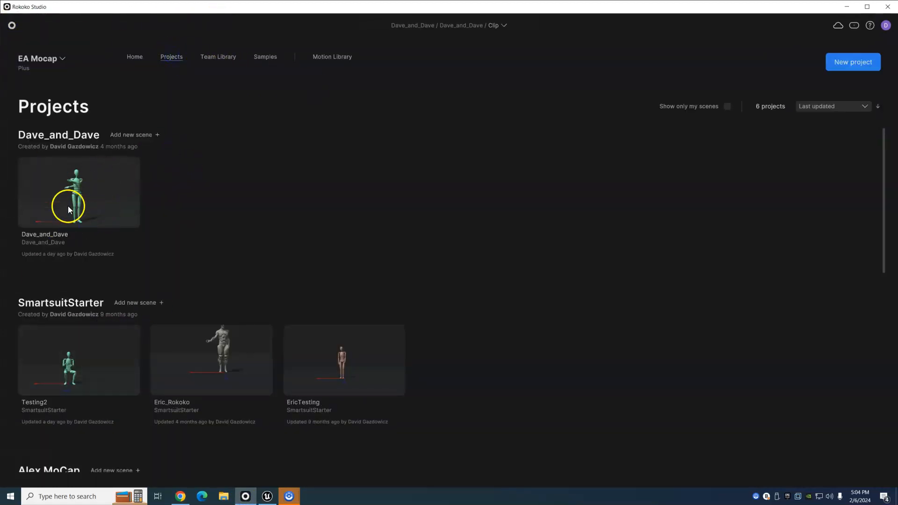
pyautogui.click(71, 366)
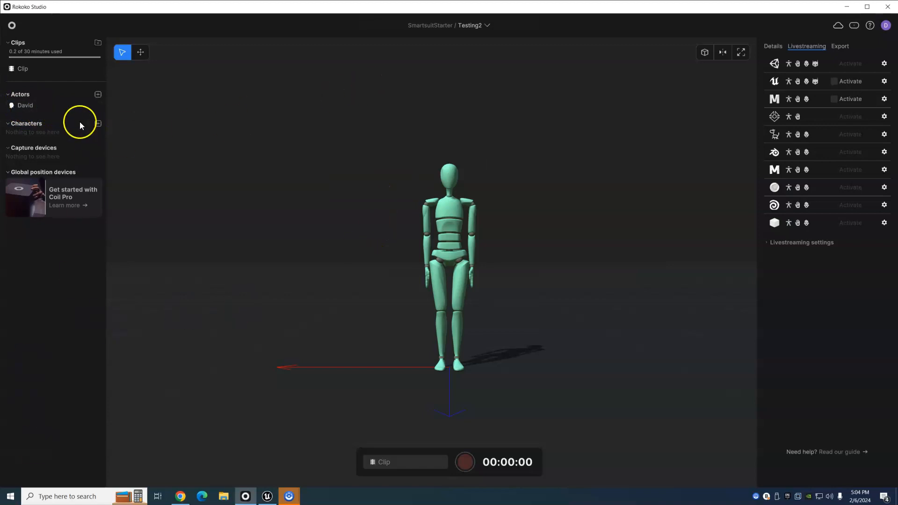
pyautogui.click(14, 69)
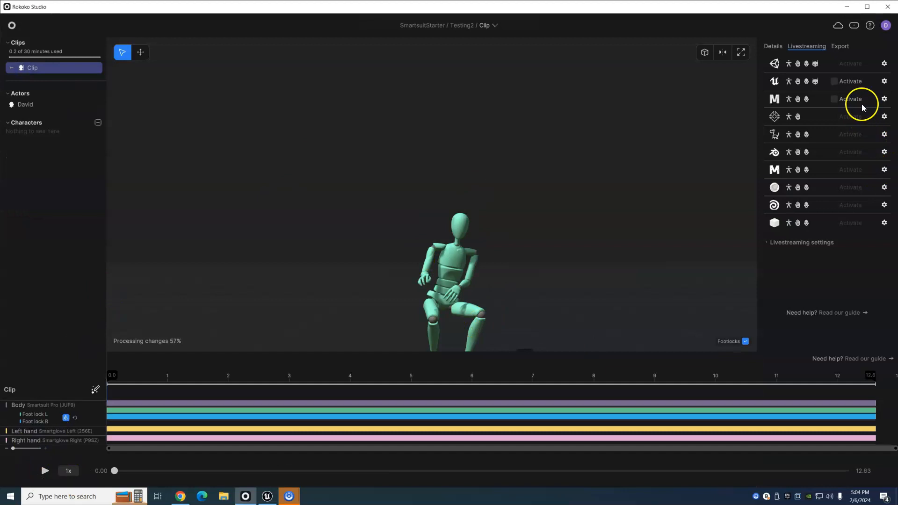
# - Activate livestreaming for the M target directly below Unreal and play the Testing2 clip
pyautogui.click(835, 99)
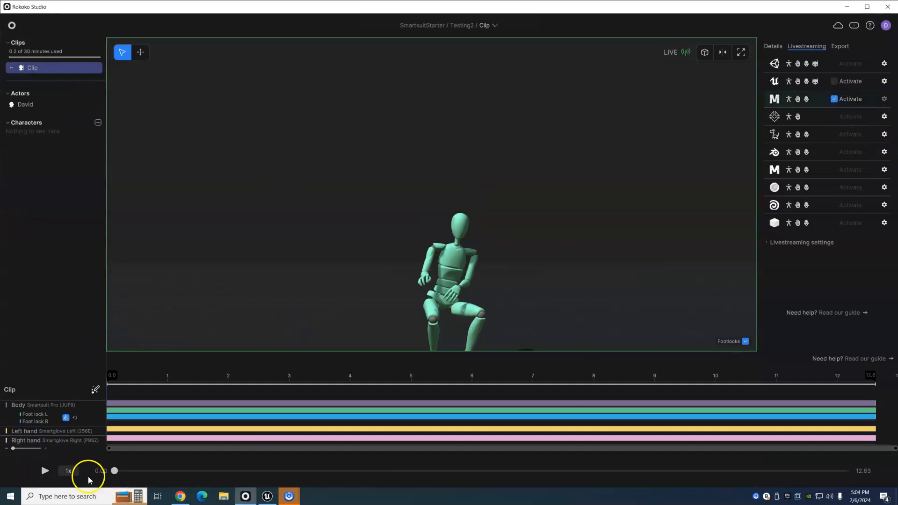
pyautogui.click(44, 471)
pyautogui.click(243, 500)
# - In Unreal Engine, set the Rokoko Actor Name in RTG_metahuman_base_skel_AnimBP to the streamed body actor's name, then compile and save the blueprint
pyautogui.click(267, 497)
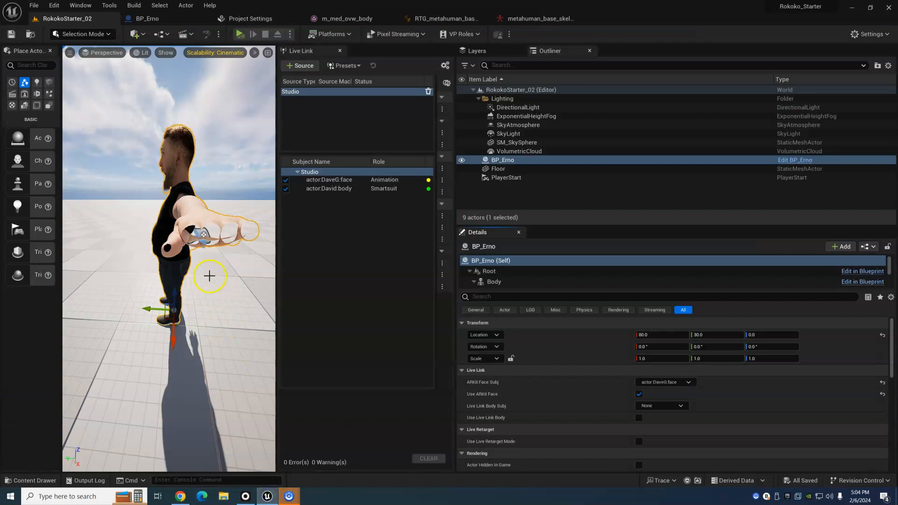
pyautogui.keyDown('alt'); pyautogui.moveTo(181, 261); pyautogui.dragTo(367, 273); pyautogui.keyUp('alt')
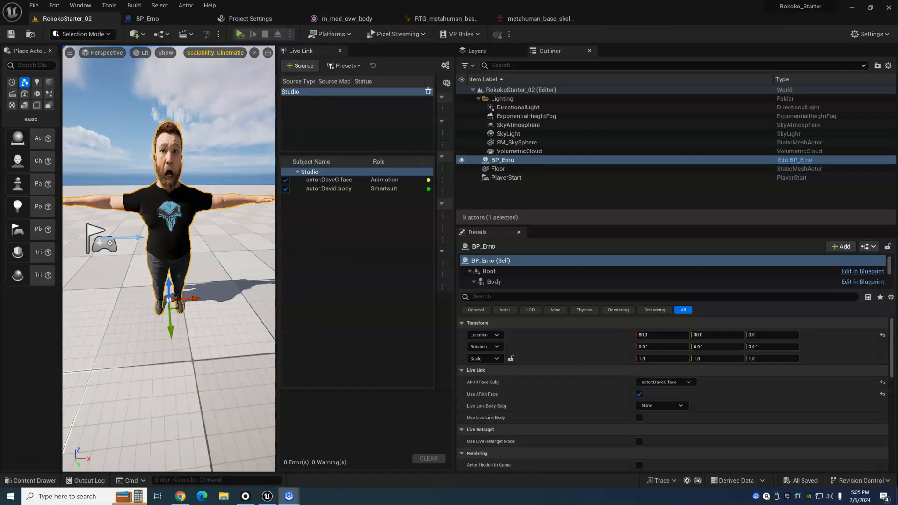
pyautogui.click(437, 19)
pyautogui.click(424, 168)
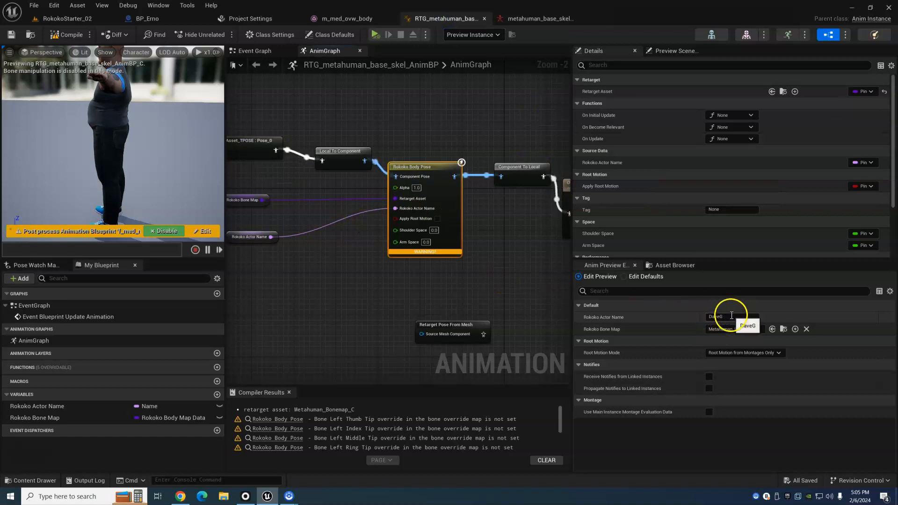
pyautogui.write('David')
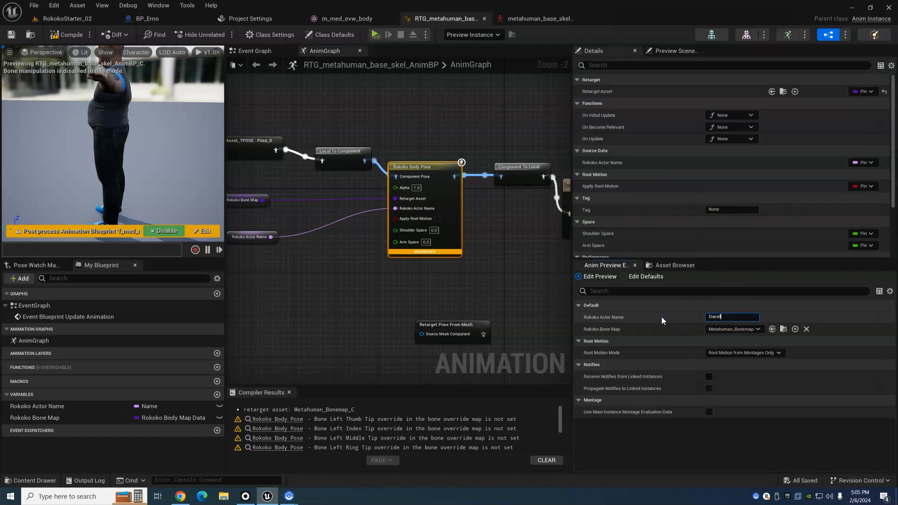
pyautogui.press('Return')
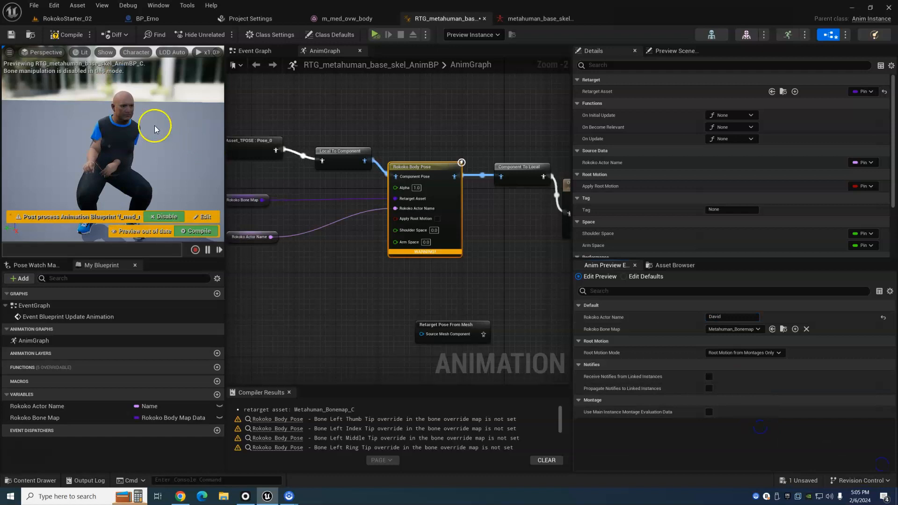
pyautogui.click(68, 35)
pyautogui.click(9, 34)
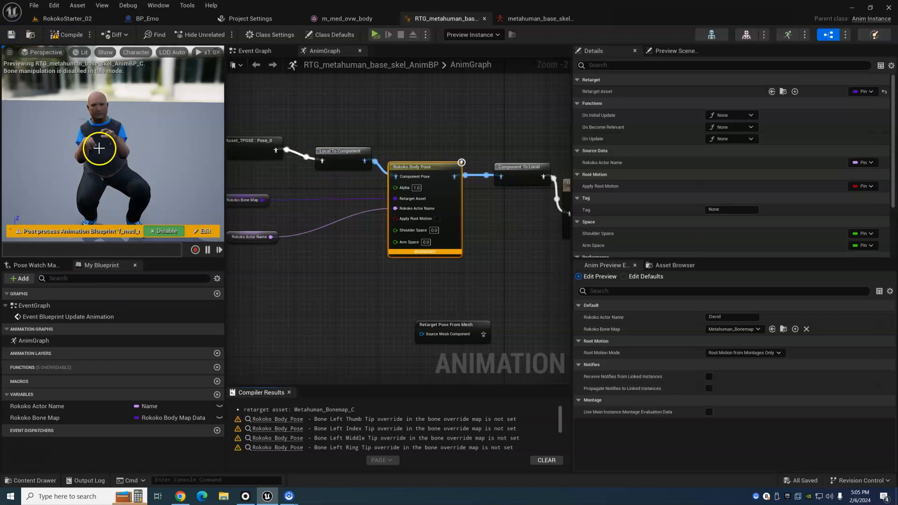
# - In the RokokoStarter_02 level, set BP_Erno's ARKit Face Subj to the streamed actor's body subject with the Smartsuit role
pyautogui.click(75, 18)
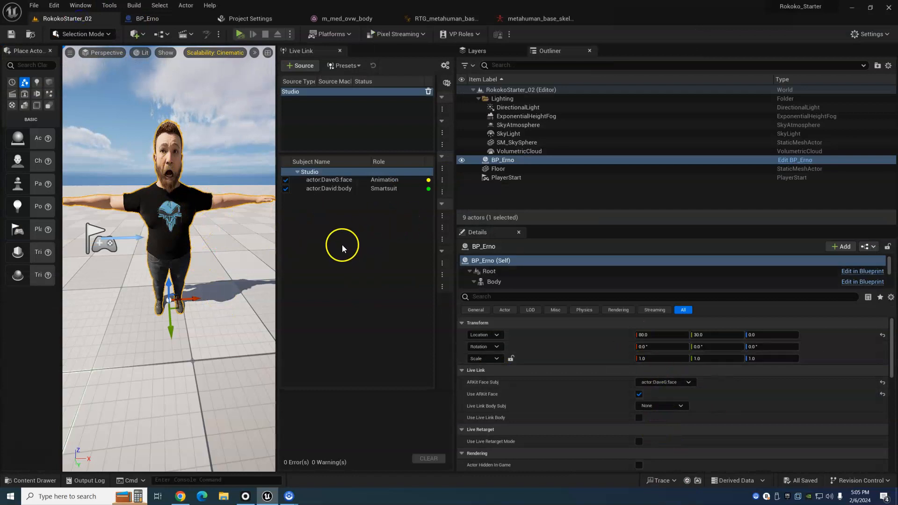
pyautogui.click(691, 382)
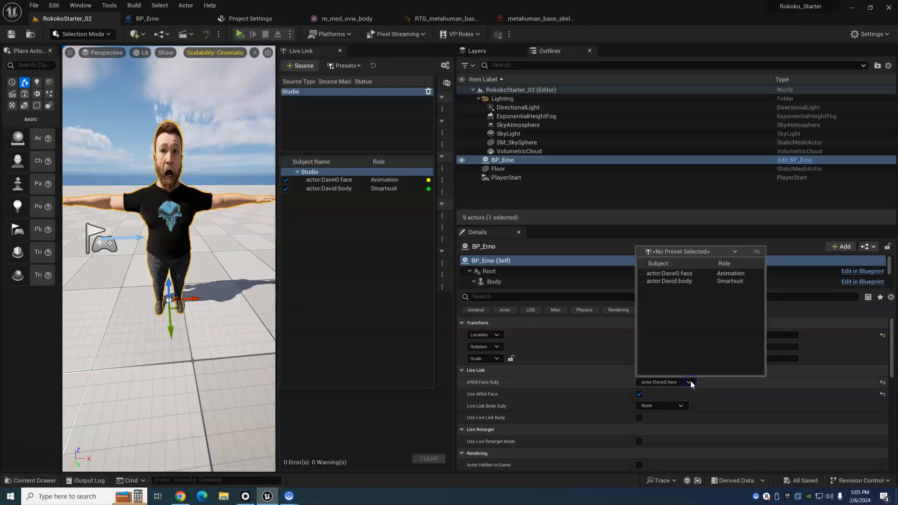
pyautogui.click(675, 282)
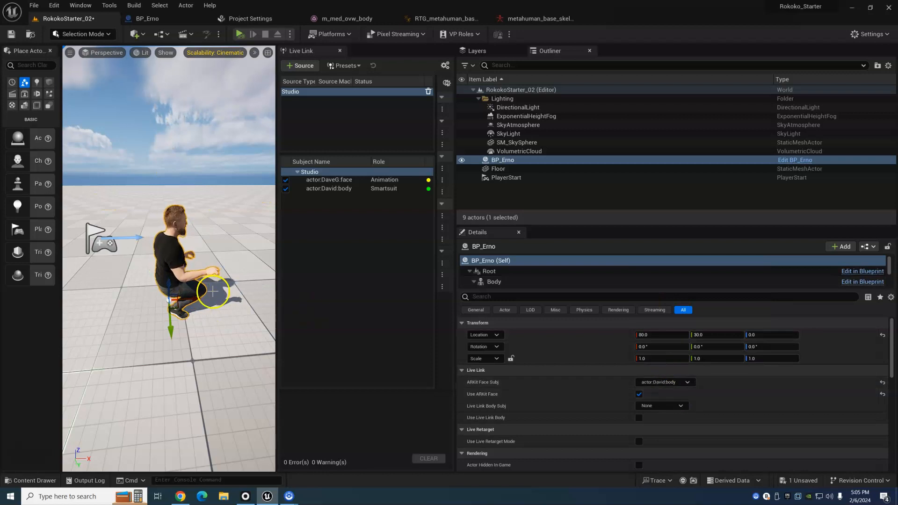
pyautogui.keyDown('alt'); pyautogui.moveTo(259, 309); pyautogui.dragTo(156, 306); pyautogui.keyUp('alt')
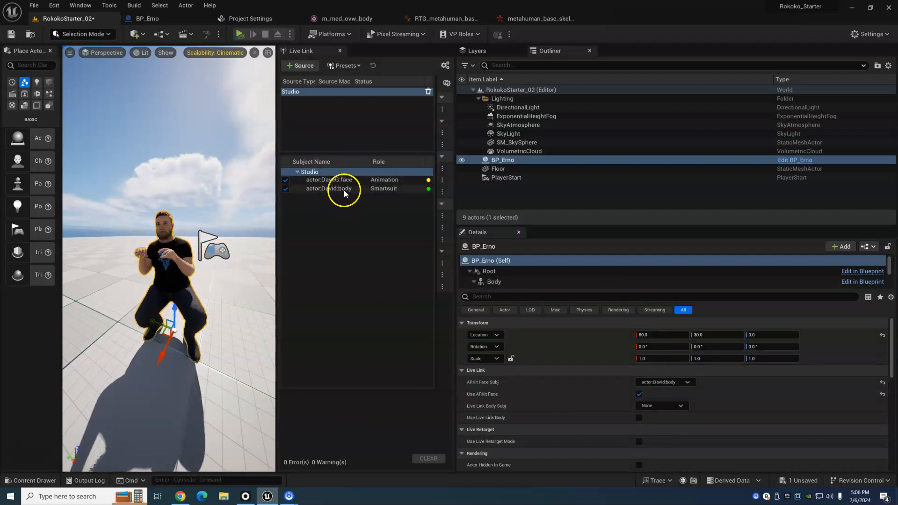
pyautogui.click(687, 382)
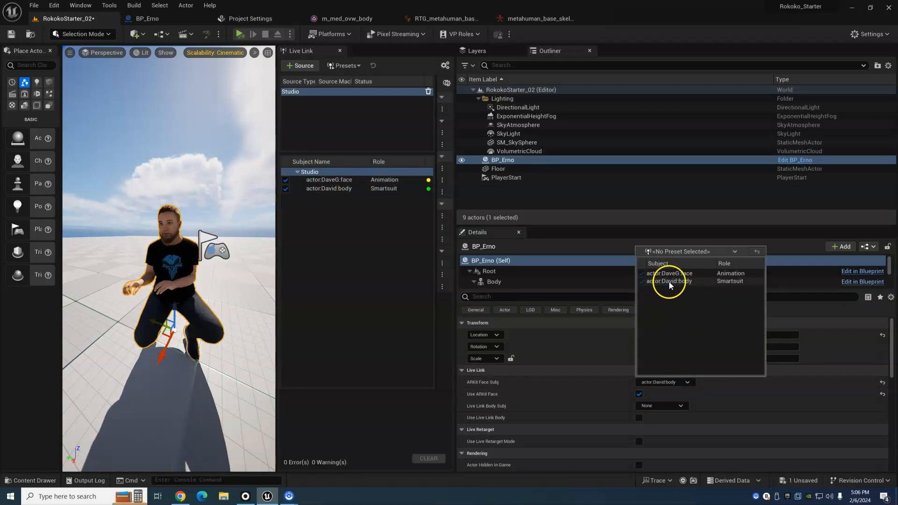
pyautogui.click(339, 217)
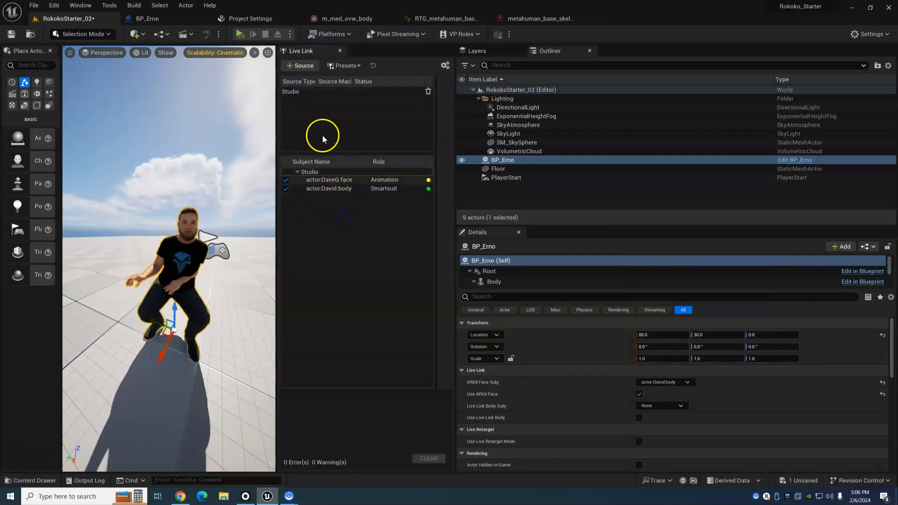
# - Remove the Studio source from Live Link and add it again as a Rokoko Studio Source
pyautogui.click(428, 92)
pyautogui.click(290, 67)
pyautogui.moveTo(318, 98)
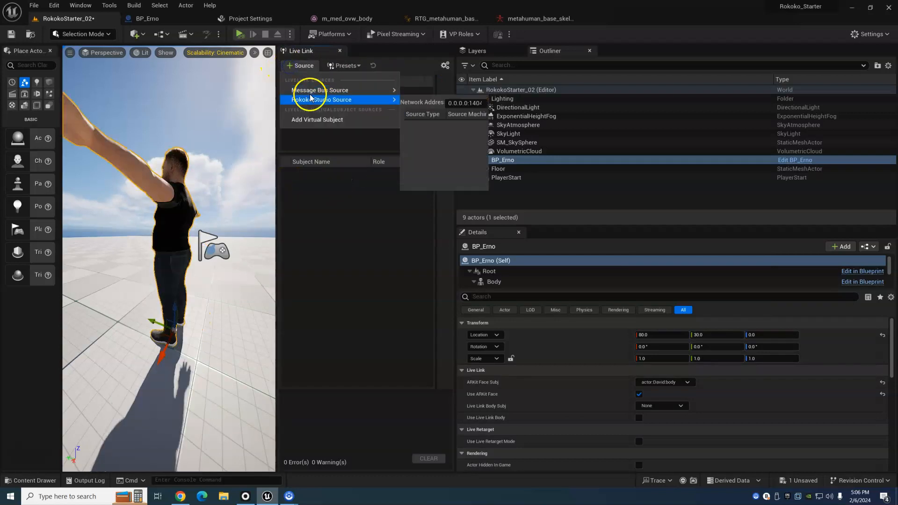
pyautogui.click(416, 125)
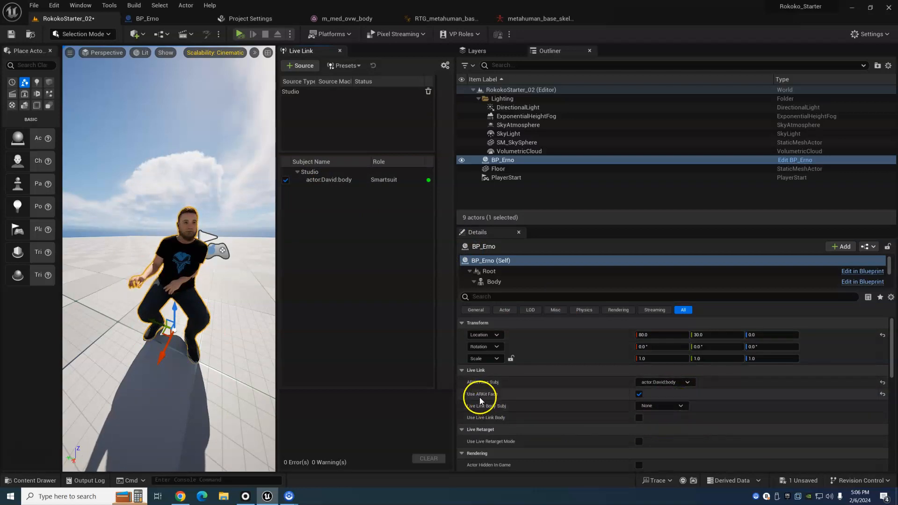
# - Reset BP_Erno's ARKit Face Subj to its default of None and turn off Use ARKit Face
pyautogui.click(688, 383)
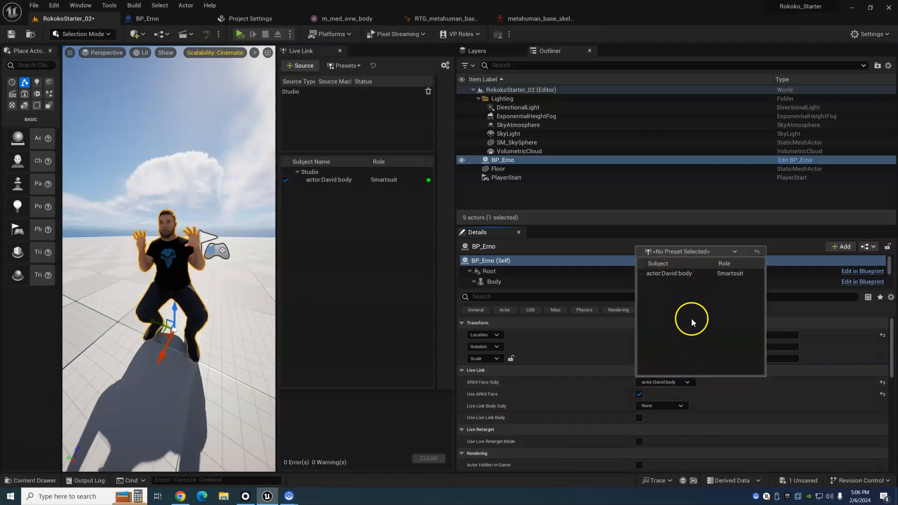
pyautogui.click(488, 404)
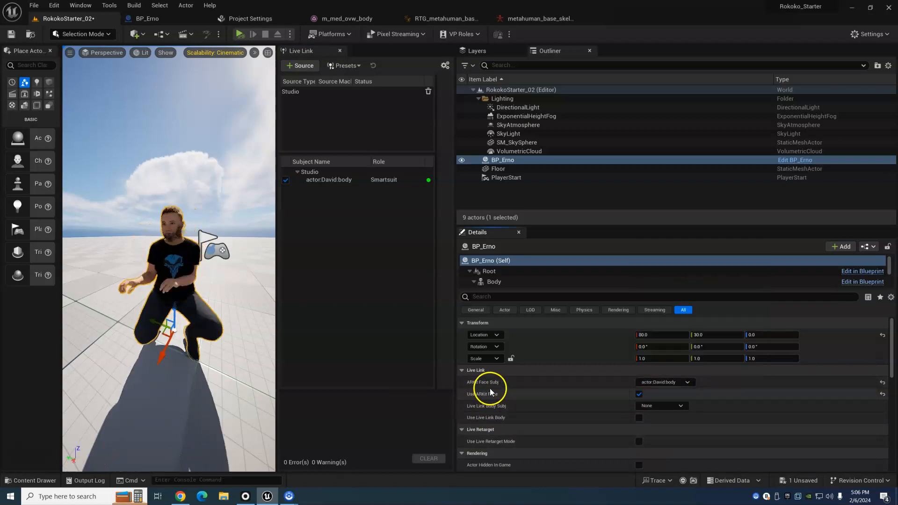
pyautogui.click(691, 381)
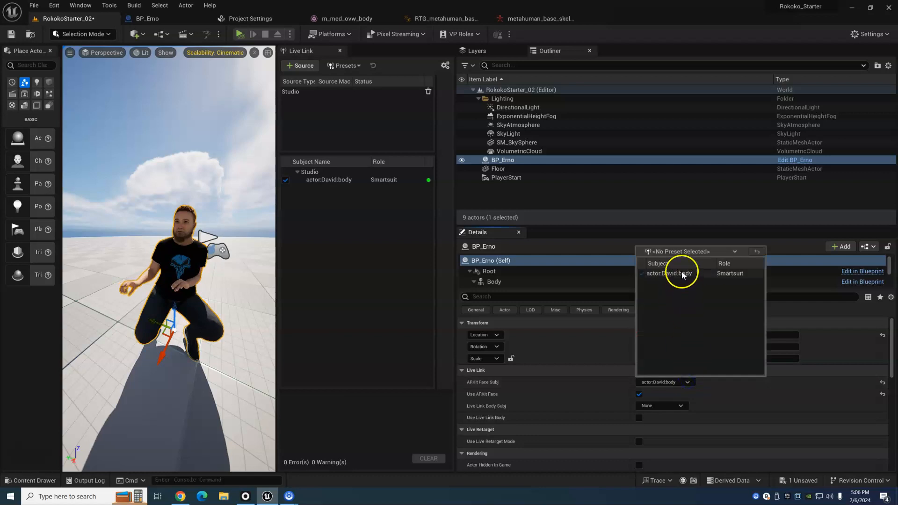
pyautogui.click(419, 290)
pyautogui.keyDown('alt'); pyautogui.moveTo(196, 293); pyautogui.dragTo(188, 291); pyautogui.keyUp('alt')
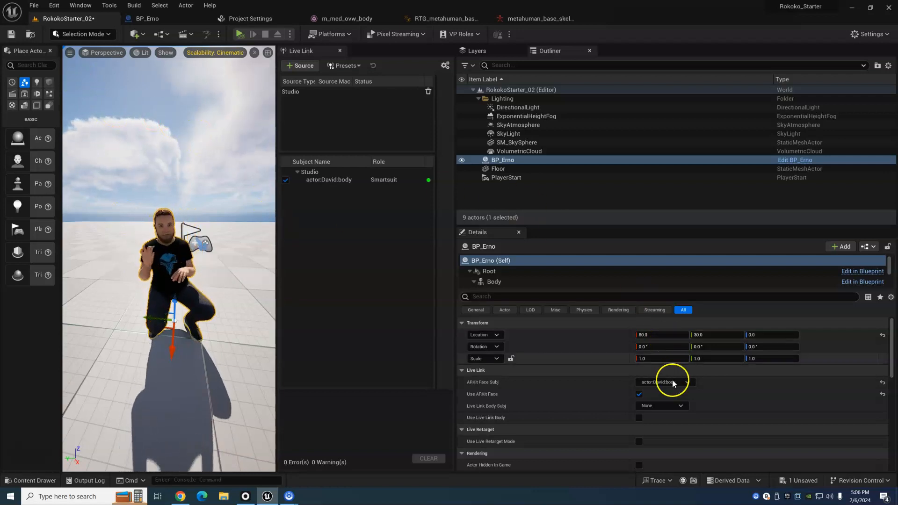
pyautogui.click(686, 383)
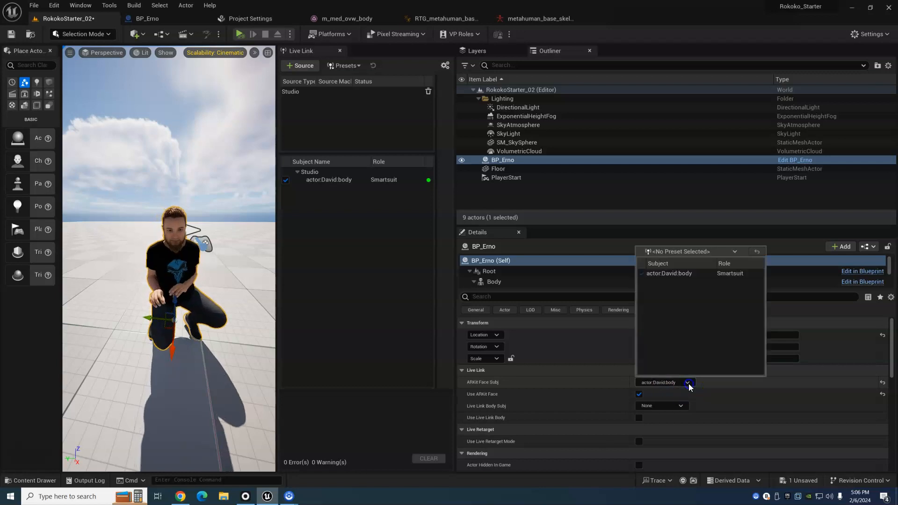
pyautogui.click(583, 372)
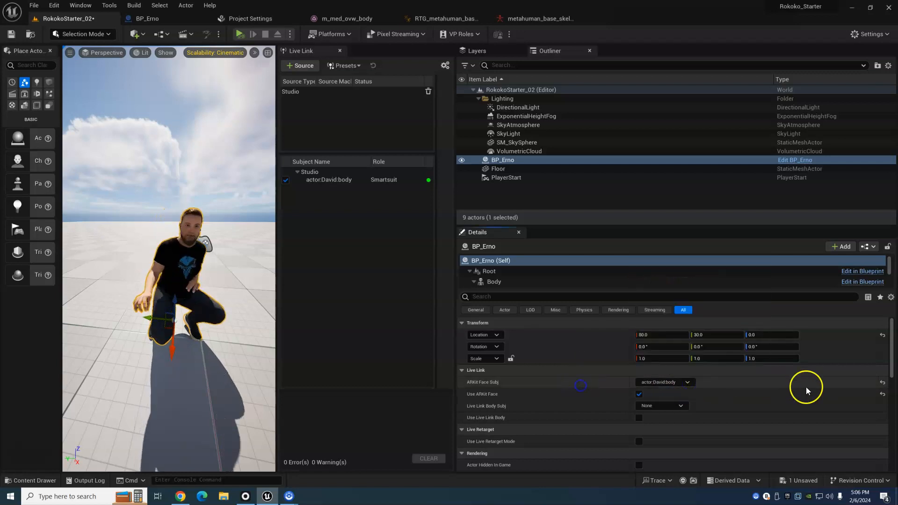
pyautogui.click(883, 383)
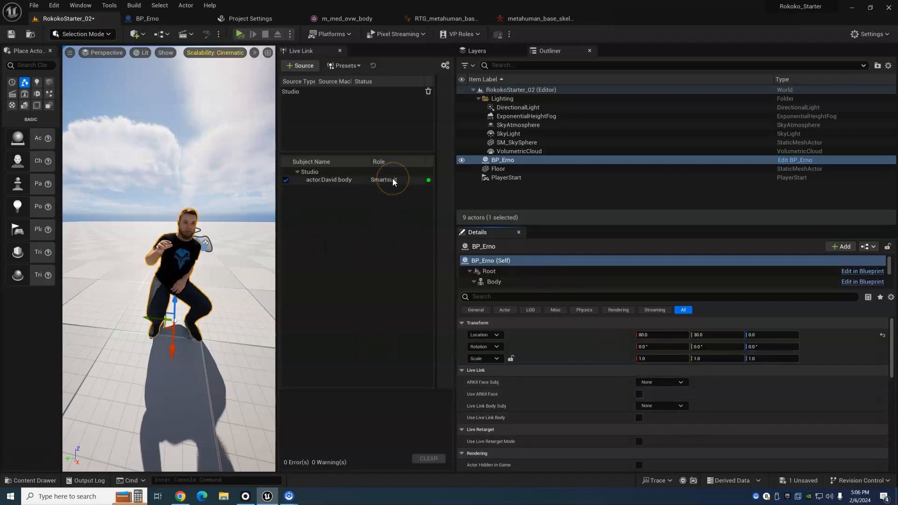
pyautogui.click(387, 110)
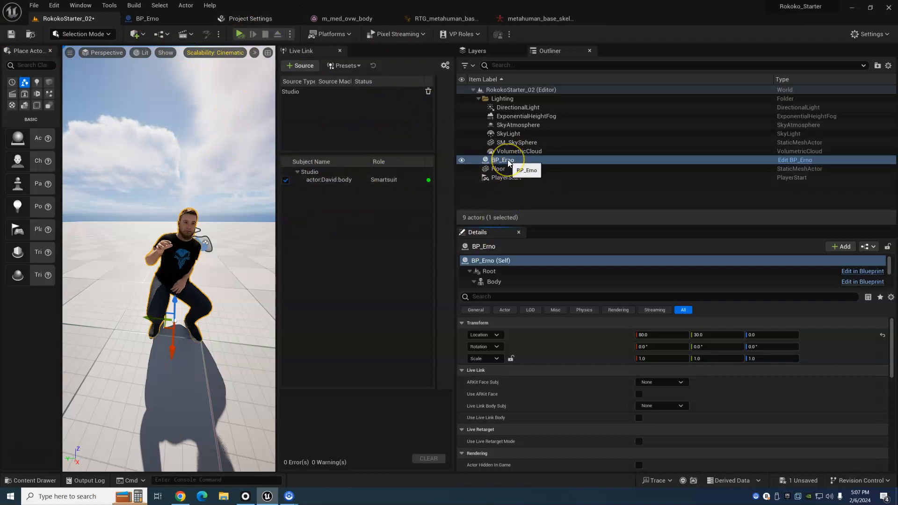
# - Check the Anim Class assigned to BP_Erno's Body component and look at the corresponding RTG_metahuman_base_skel_AnimBP graph
pyautogui.click(493, 272)
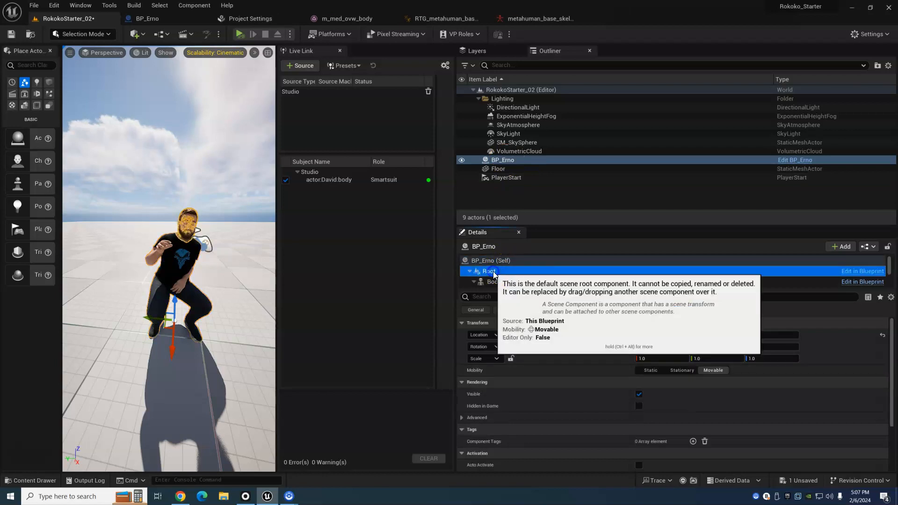
pyautogui.click(494, 282)
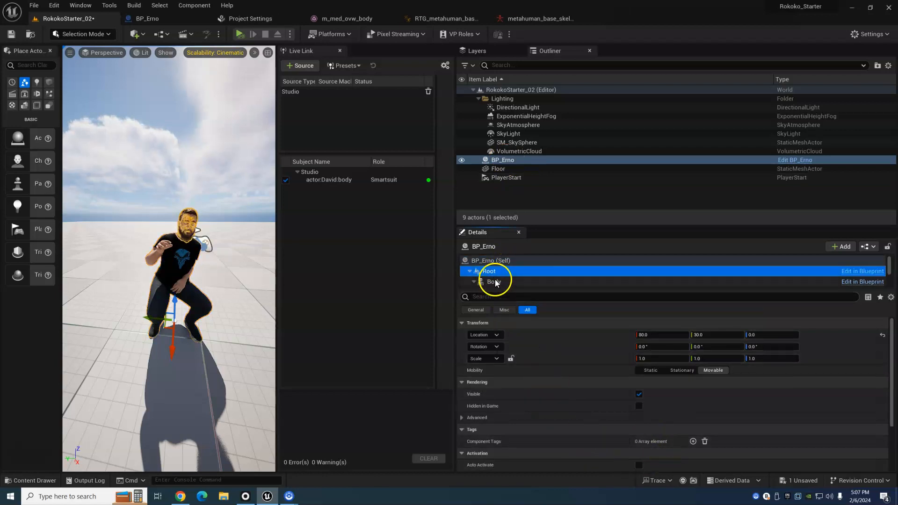
pyautogui.scroll(-2, 687, 406)
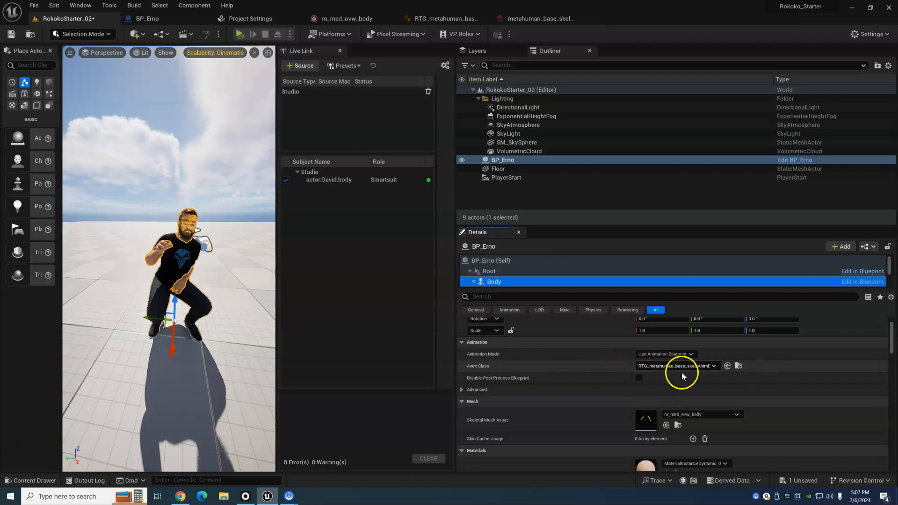
pyautogui.click(424, 20)
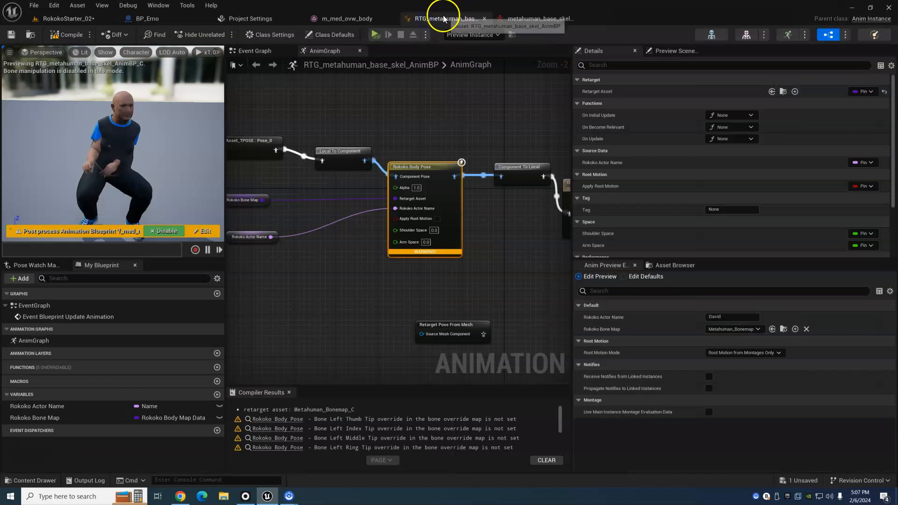
pyautogui.click(69, 19)
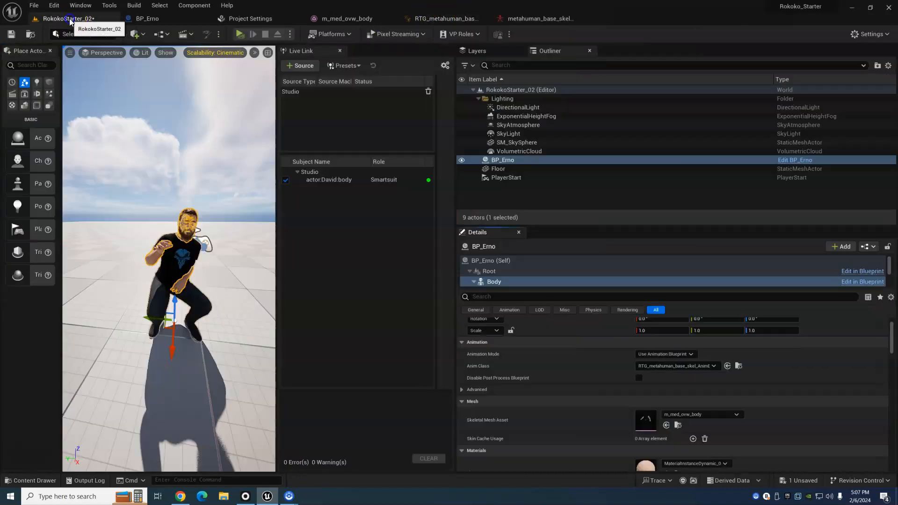
# - Simulate the RokokoStarter_02 level and review the Body component's animation settings and the RTG_metahuman_base_skel_AnimBP graph while it runs
pyautogui.click(240, 32)
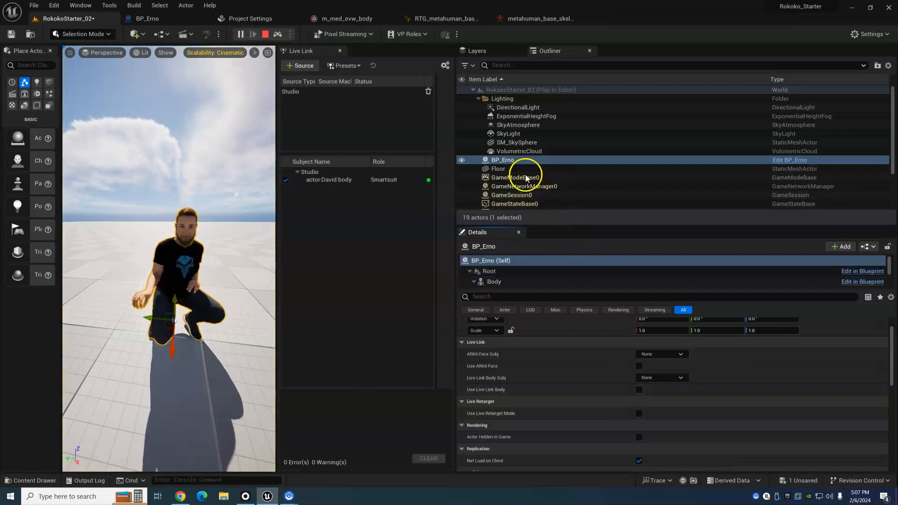
pyautogui.click(495, 282)
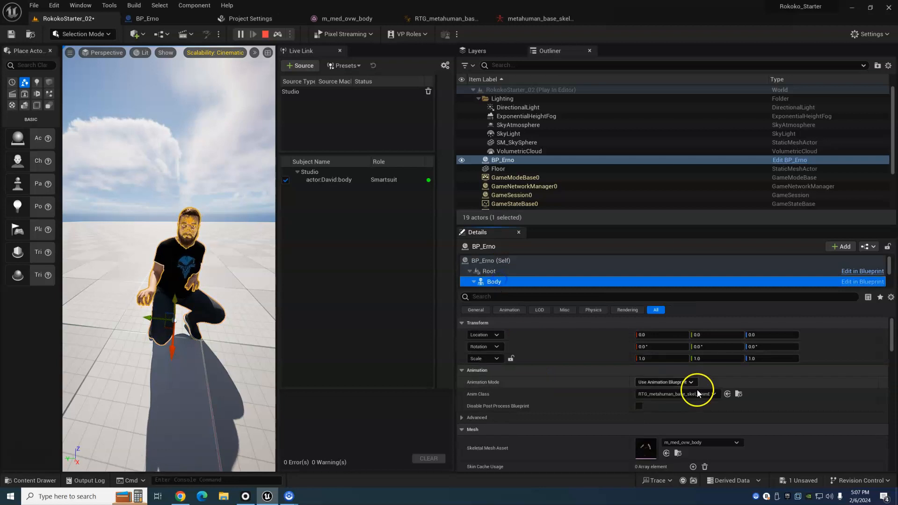
pyautogui.click(493, 261)
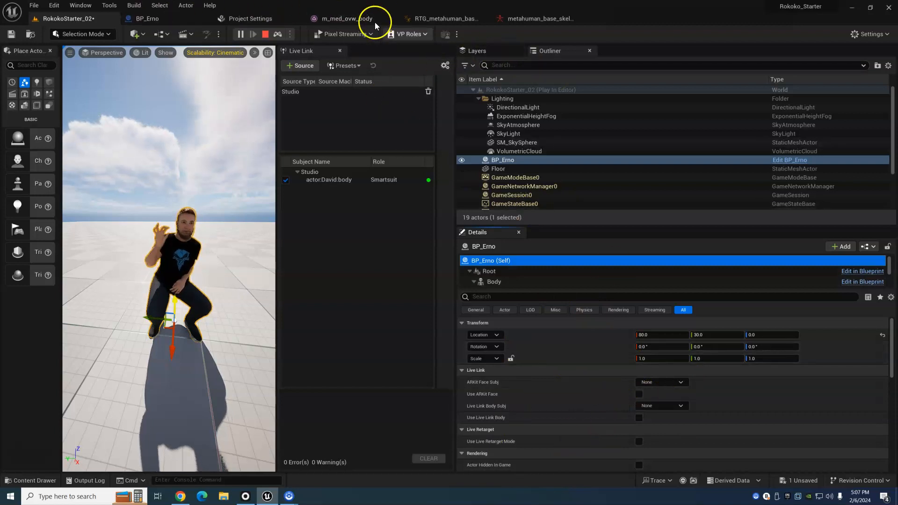
pyautogui.click(424, 18)
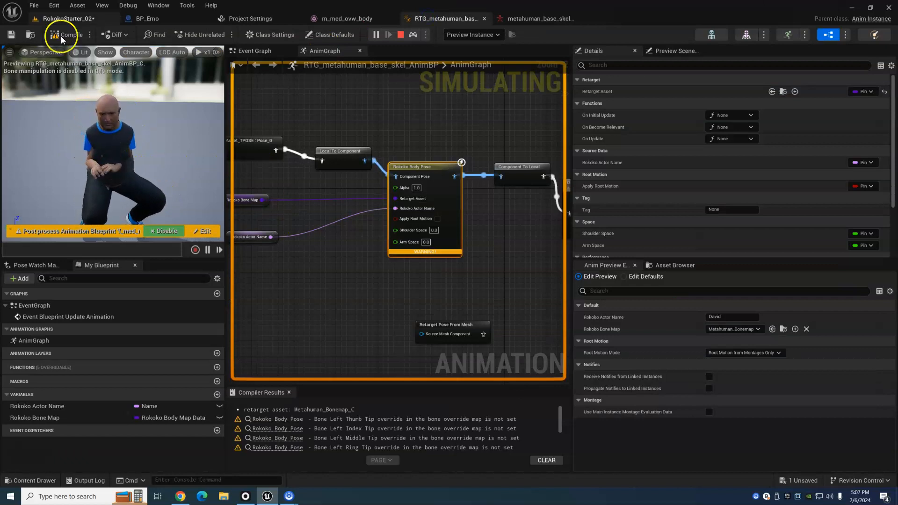
pyautogui.click(65, 18)
pyautogui.click(493, 282)
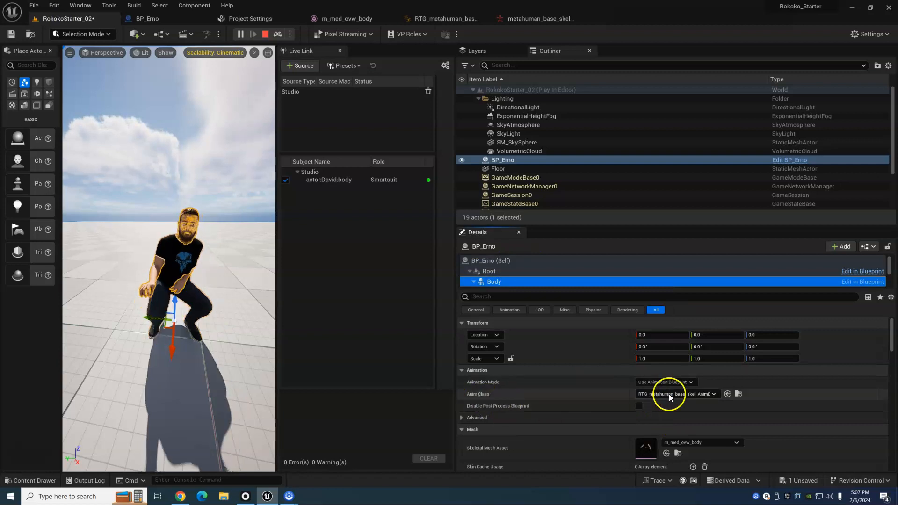
# - Stop and restart the level simulation with BP_Erno selected in the viewport
pyautogui.click(266, 38)
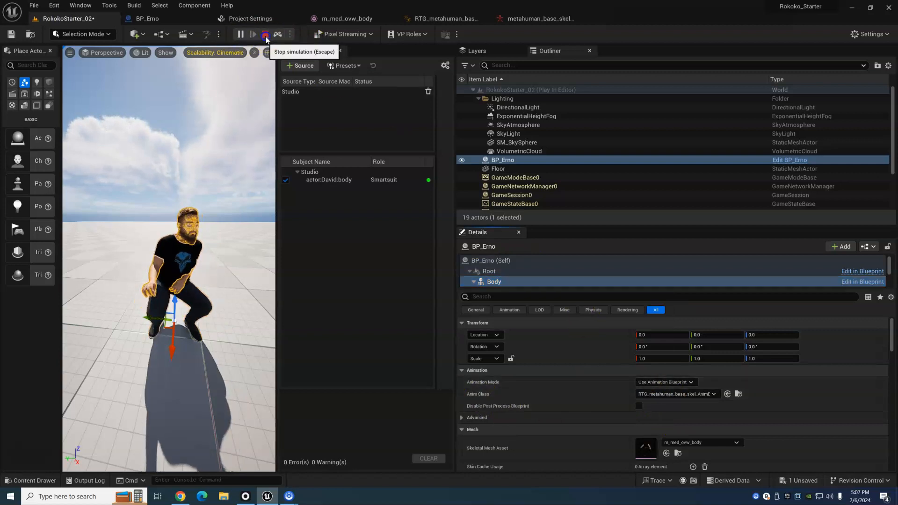
pyautogui.click(242, 37)
pyautogui.click(193, 255)
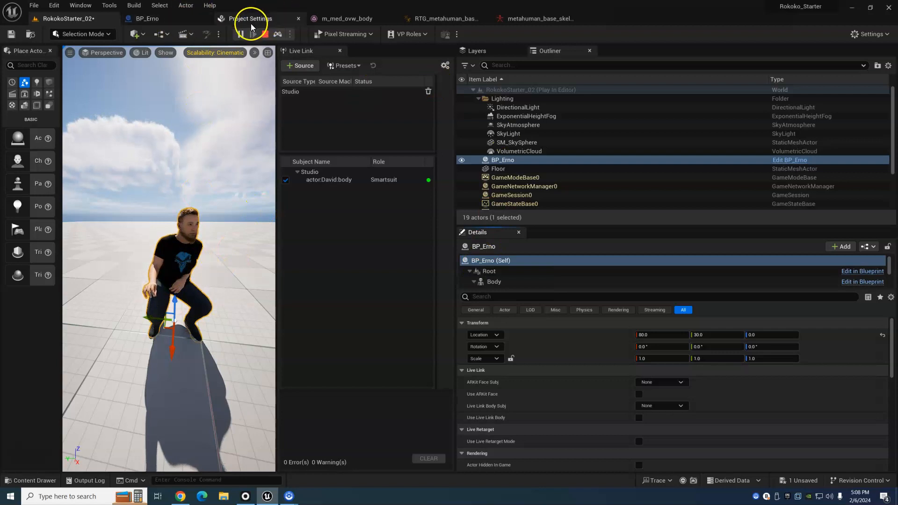
# - In RTG_metahuman_base_skel_AnimBP, set the Rokoko Body Pose node's Shoulder Space to -25 and compile to update the preview
pyautogui.click(440, 20)
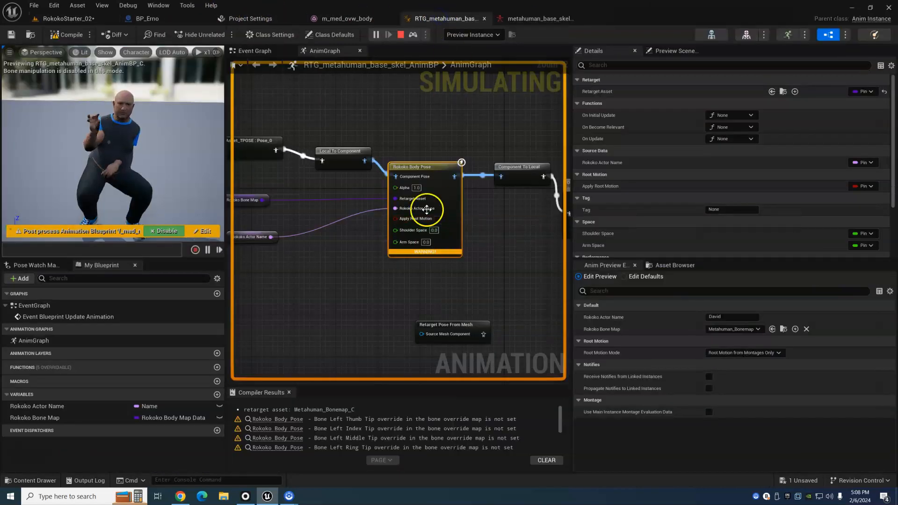
pyautogui.moveTo(418, 166); pyautogui.dragTo(429, 172)
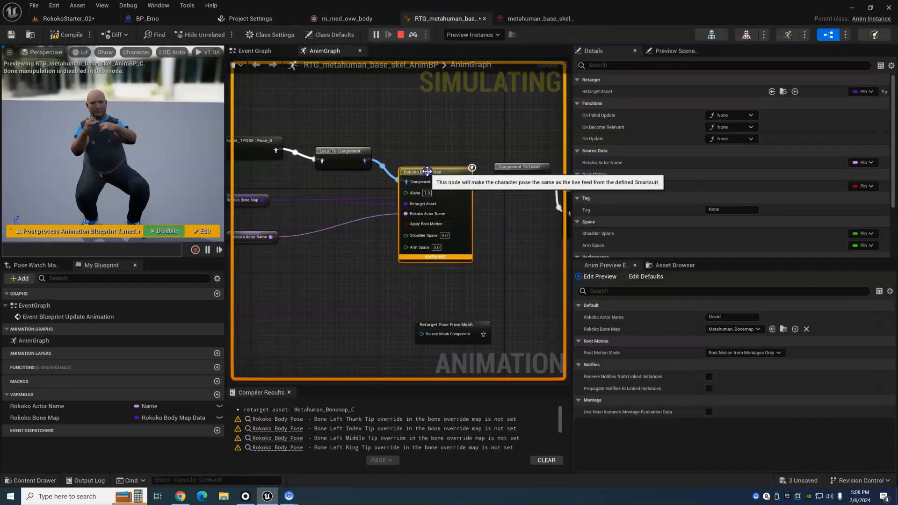
pyautogui.click(445, 237)
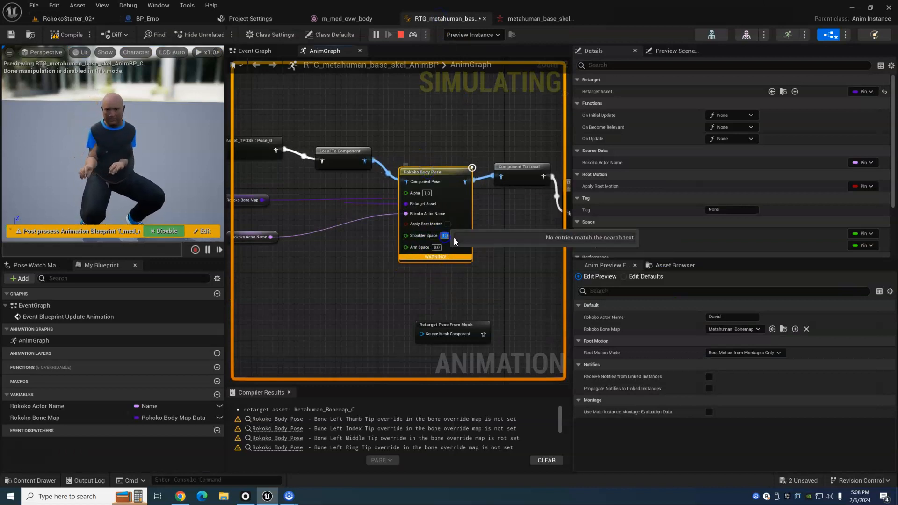
pyautogui.write('-25')
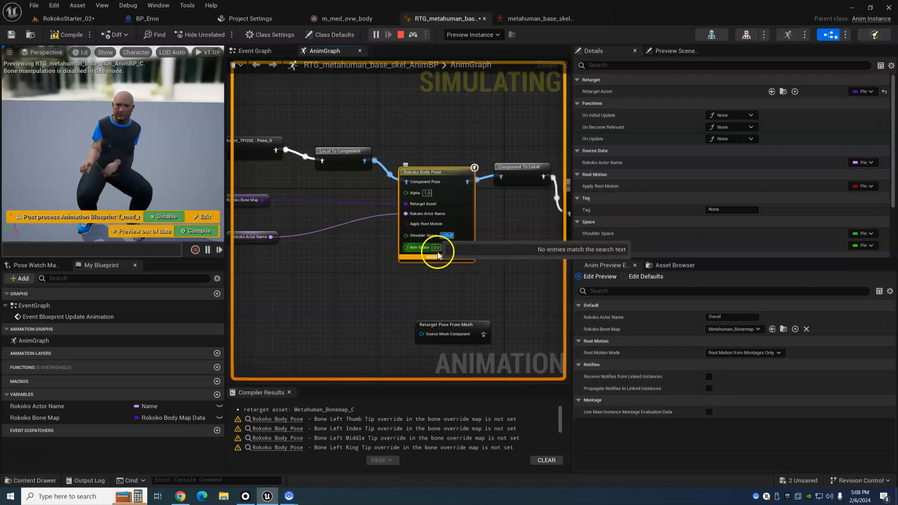
pyautogui.click(189, 234)
pyautogui.moveTo(150, 160); pyautogui.dragTo(132, 157)
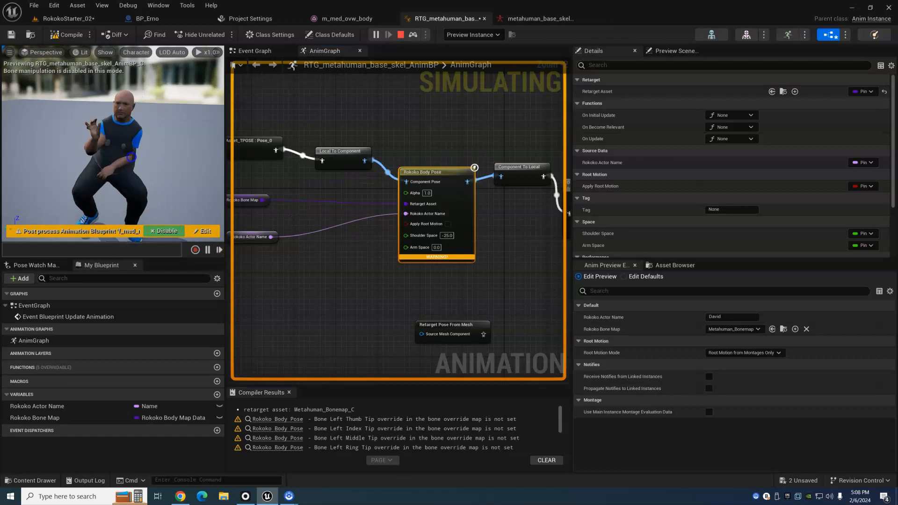
# - Set the Rokoko Body Pose node's Arm Space to 25 and compile the animation blueprint
pyautogui.click(436, 248)
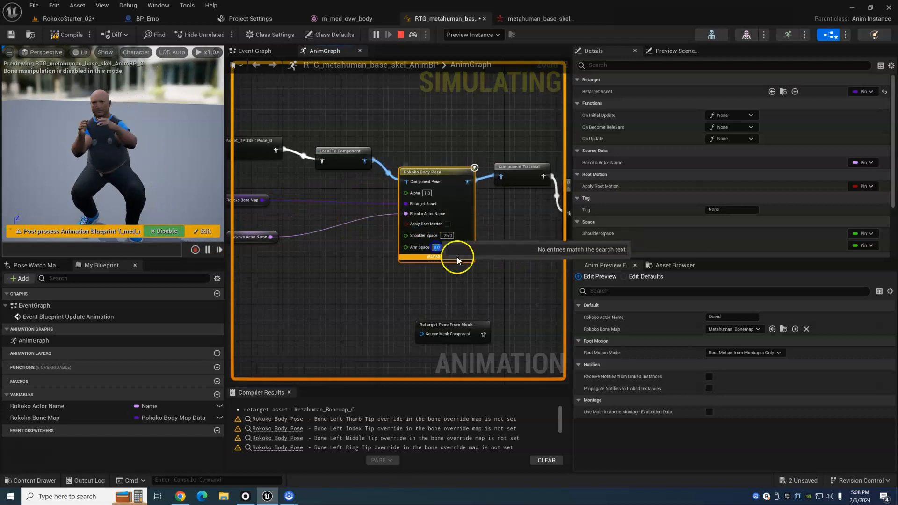
pyautogui.write('25')
pyautogui.press('Return')
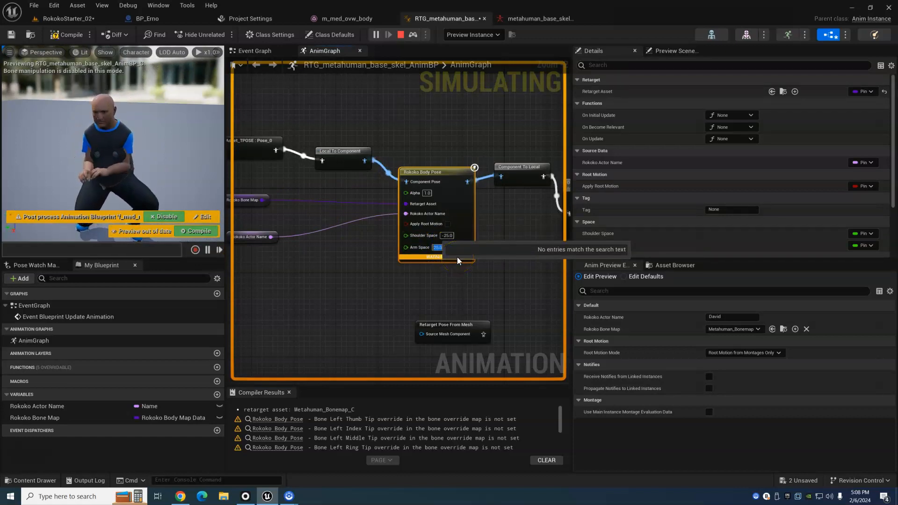
pyautogui.click(192, 232)
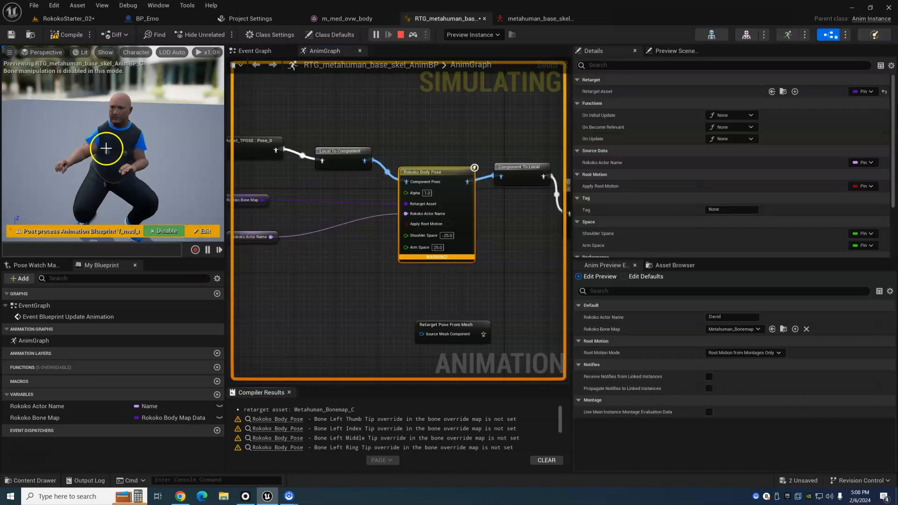
# - Set the Rokoko Body Pose node's Shoulder Space to 25 and compile the animation blueprint
pyautogui.click(448, 236)
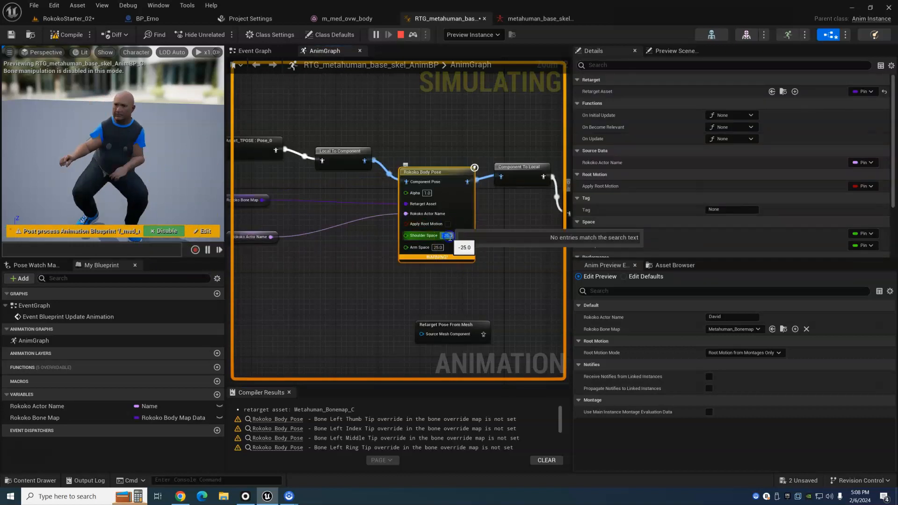
pyautogui.write('25')
pyautogui.press('Return')
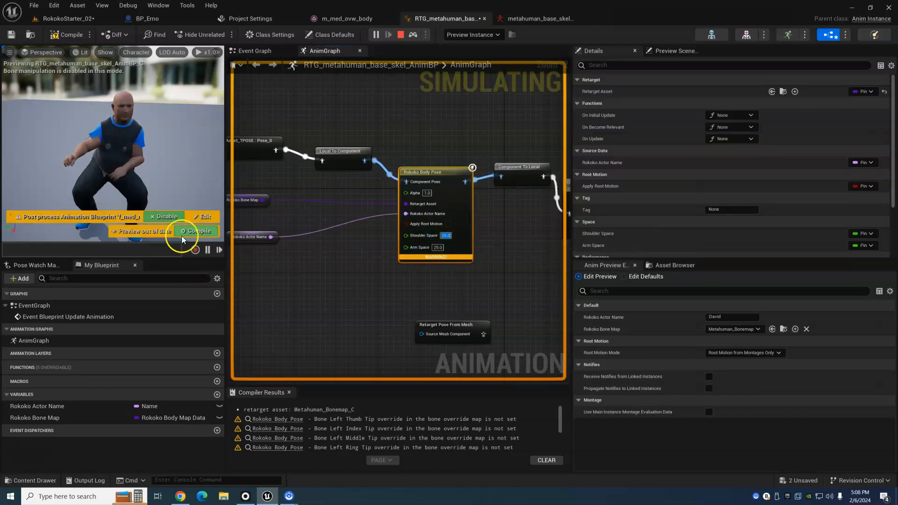
pyautogui.click(198, 231)
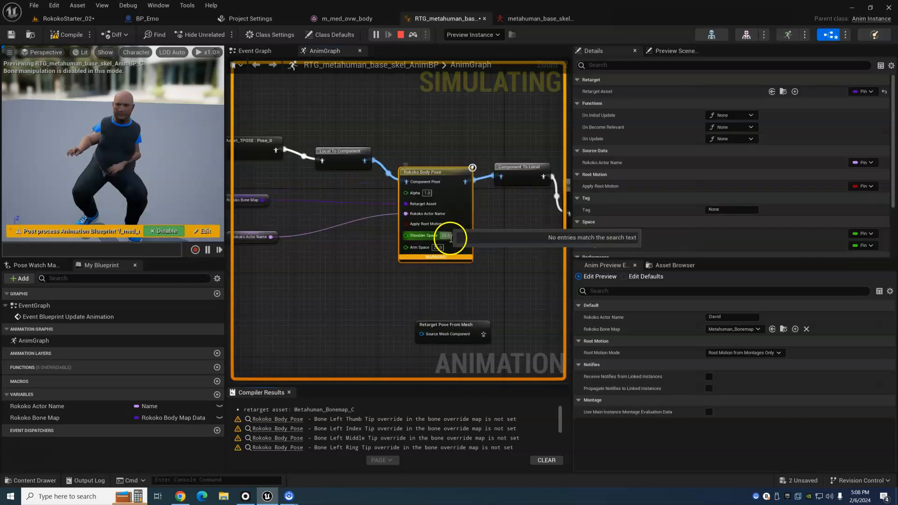
# - Set the Shoulder Space of the Rokoko Body Pose node to -2 and recompile the preview
pyautogui.write('-2')
pyautogui.press('Return')
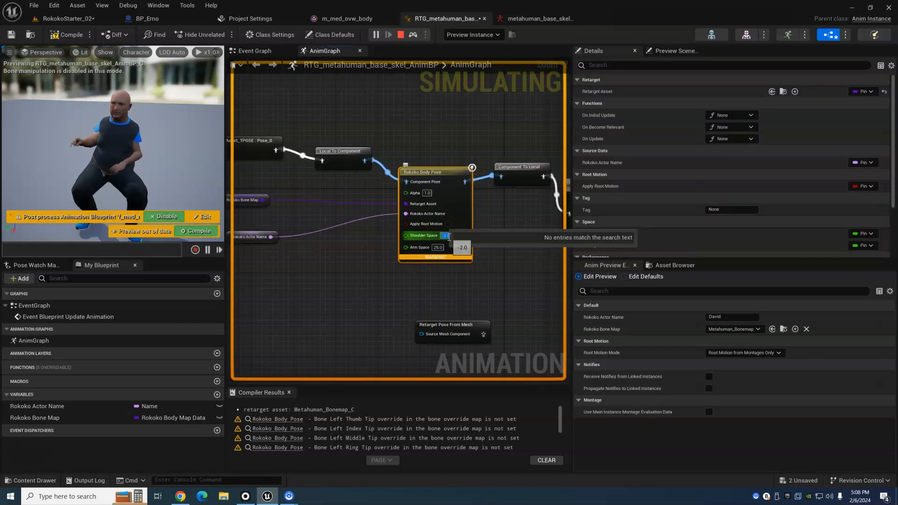
pyautogui.click(189, 234)
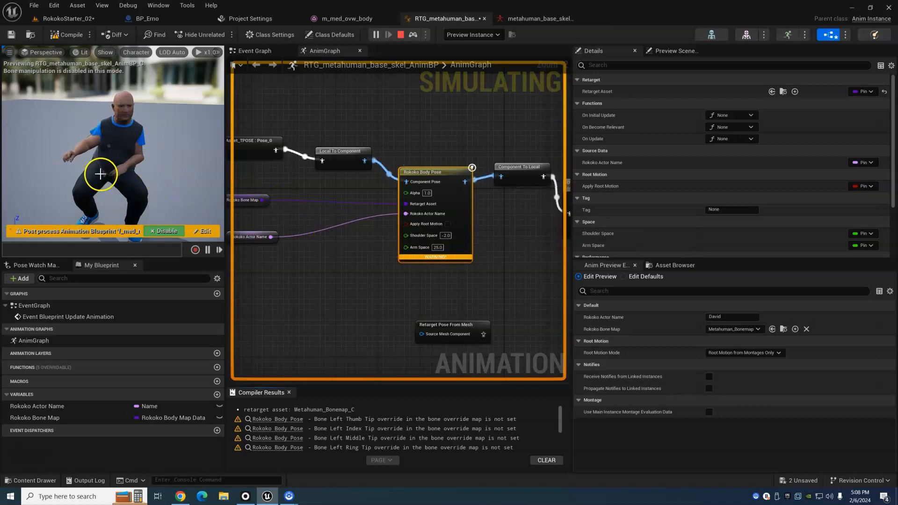
# - Set the Shoulder Space of the Rokoko Body Pose node to -4
pyautogui.click(448, 237)
pyautogui.write('-')
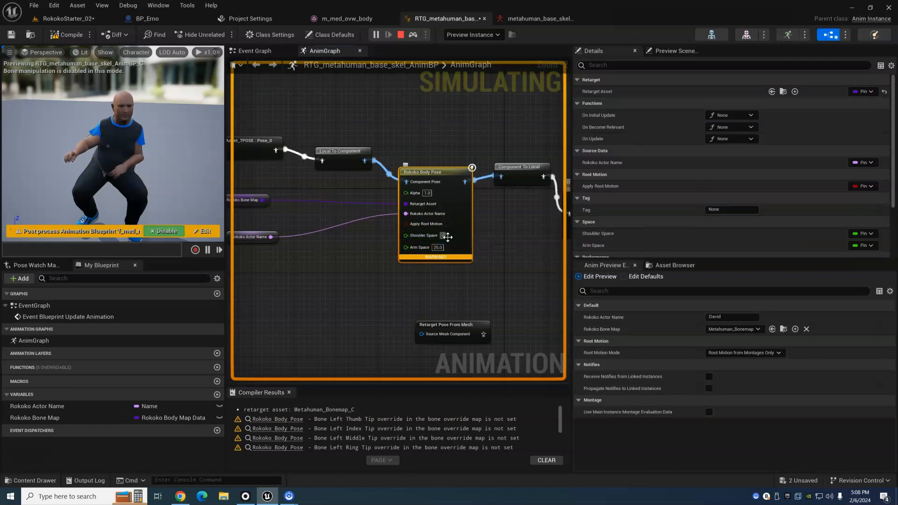
pyautogui.write('4')
pyautogui.press('Return')
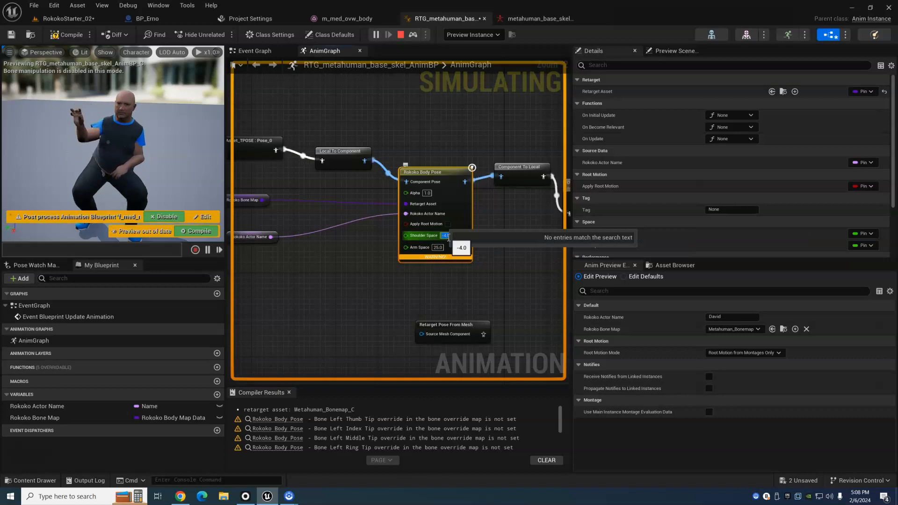
# - Recompile the preview with the current spacing values and save the RTG_metahuman_base_skel animation blueprint
pyautogui.click(205, 232)
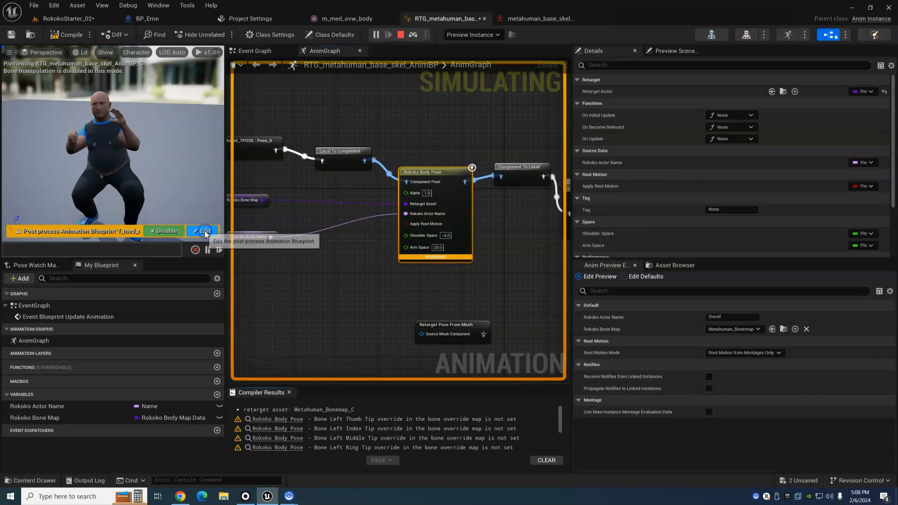
pyautogui.click(11, 34)
# - Return to the RokokoStarter_02 level and widen the viewport showing BP_Erno by narrowing the neighbouring panels
pyautogui.click(65, 18)
pyautogui.keyDown('alt'); pyautogui.moveTo(191, 277); pyautogui.dragTo(145, 252); pyautogui.keyUp('alt')
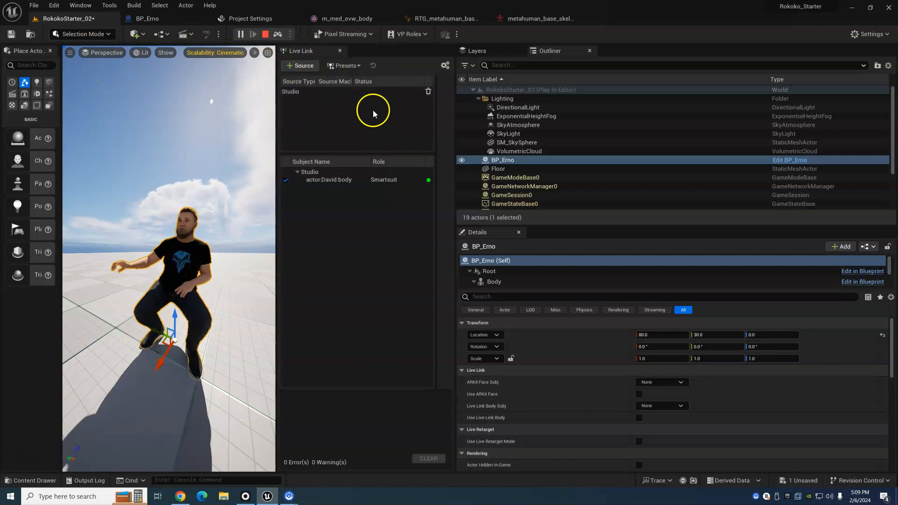
pyautogui.moveTo(456, 94); pyautogui.dragTo(808, 95)
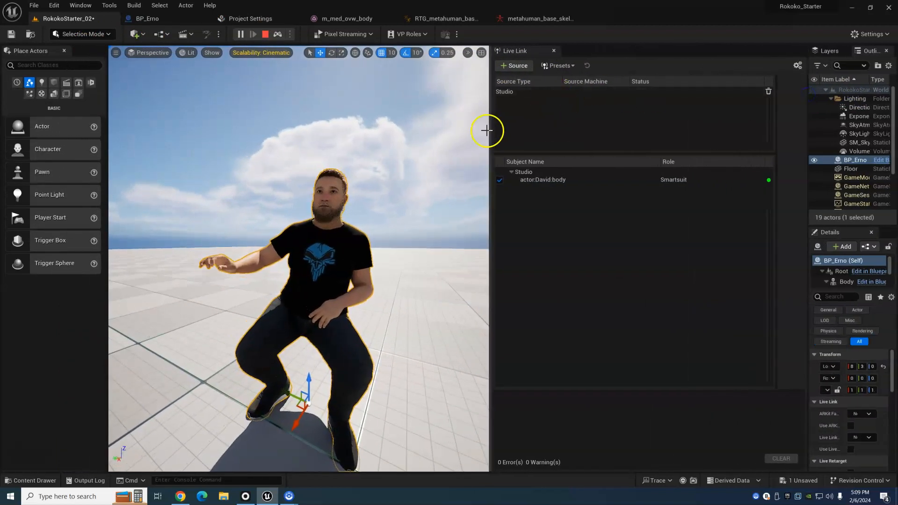
pyautogui.moveTo(494, 129); pyautogui.dragTo(661, 129)
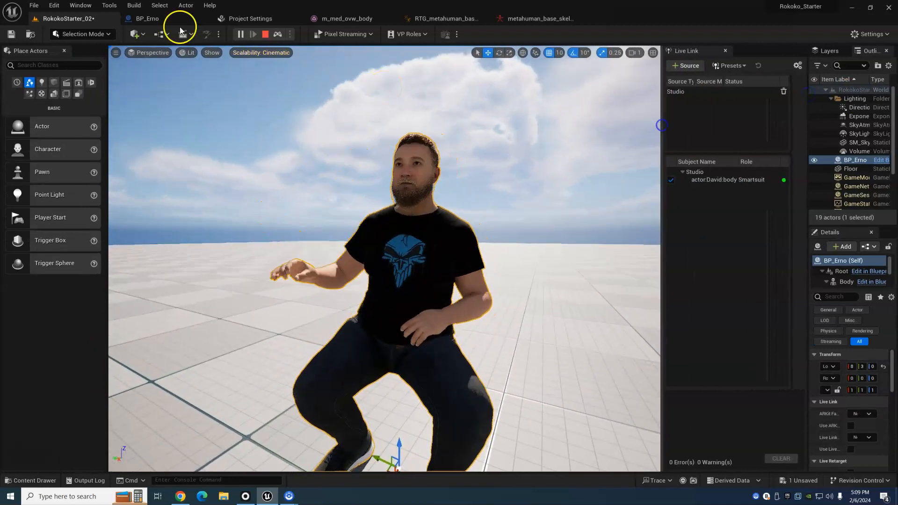
# - Open the Take Recorder from the cinematics tools
pyautogui.click(82, 10)
pyautogui.moveTo(98, 93)
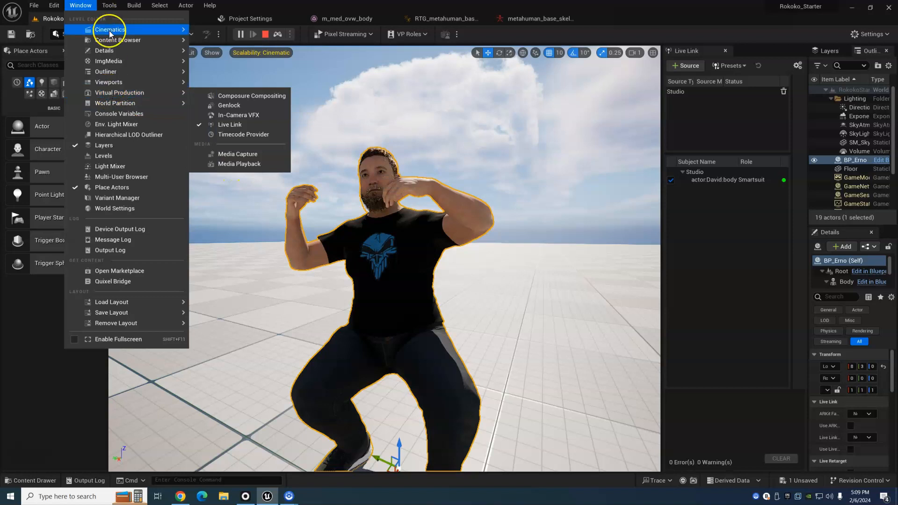
pyautogui.moveTo(110, 34)
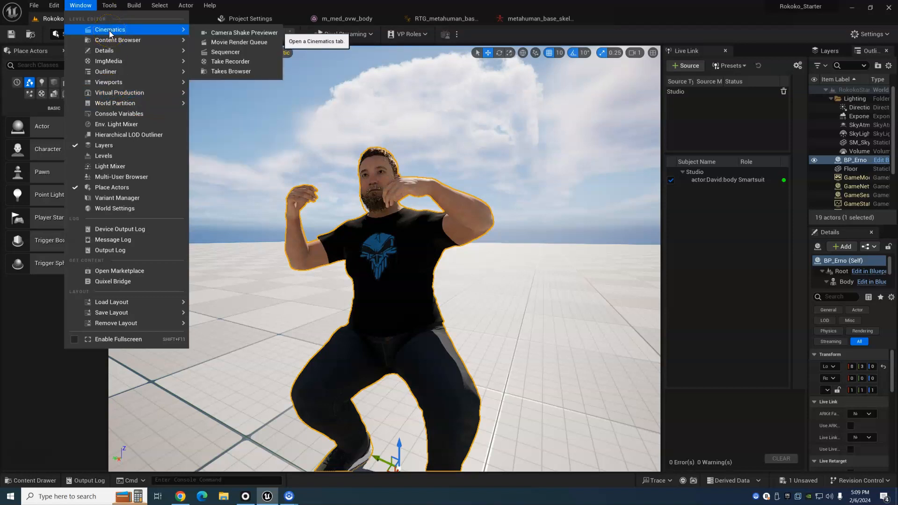
pyautogui.click(234, 61)
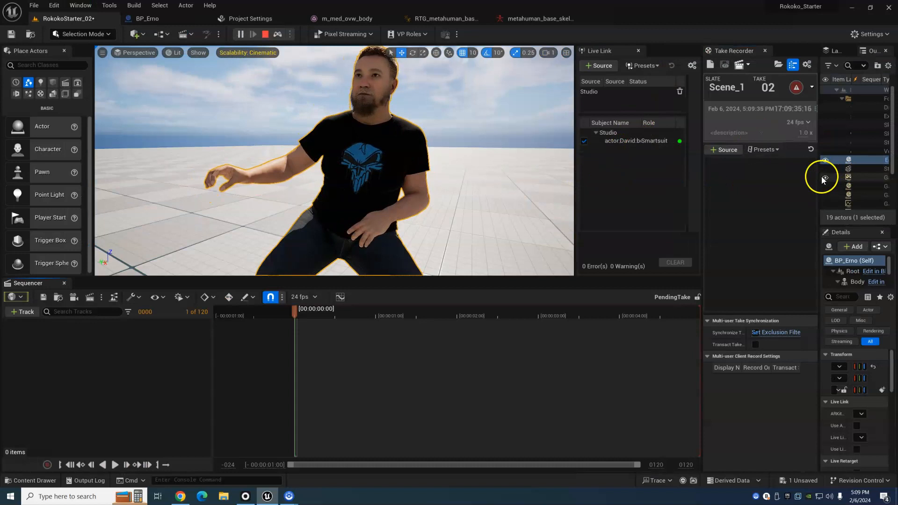
# - Close Live Link, widen the Take Recorder and Outliner, and add BP_Erno as a recording source
pyautogui.click(638, 51)
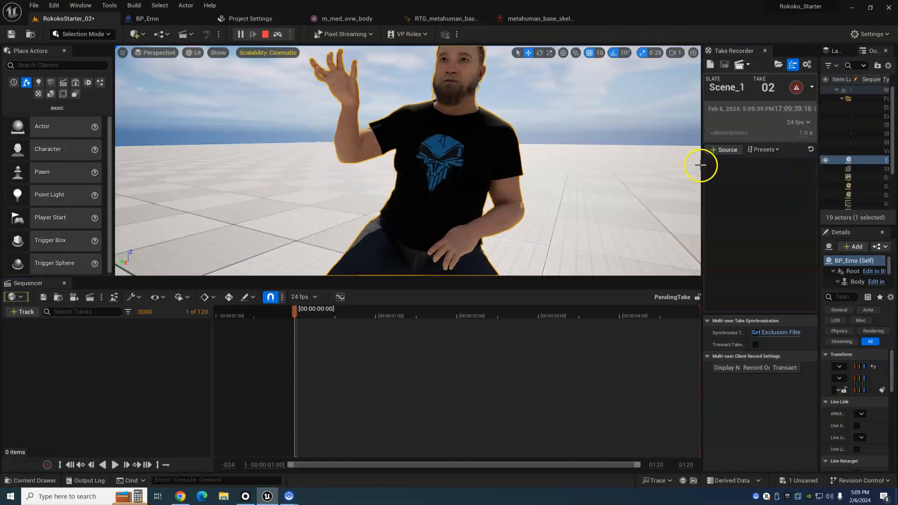
pyautogui.moveTo(701, 165); pyautogui.dragTo(510, 180)
pyautogui.moveTo(818, 180); pyautogui.dragTo(639, 182)
pyautogui.moveTo(682, 159); pyautogui.dragTo(576, 187)
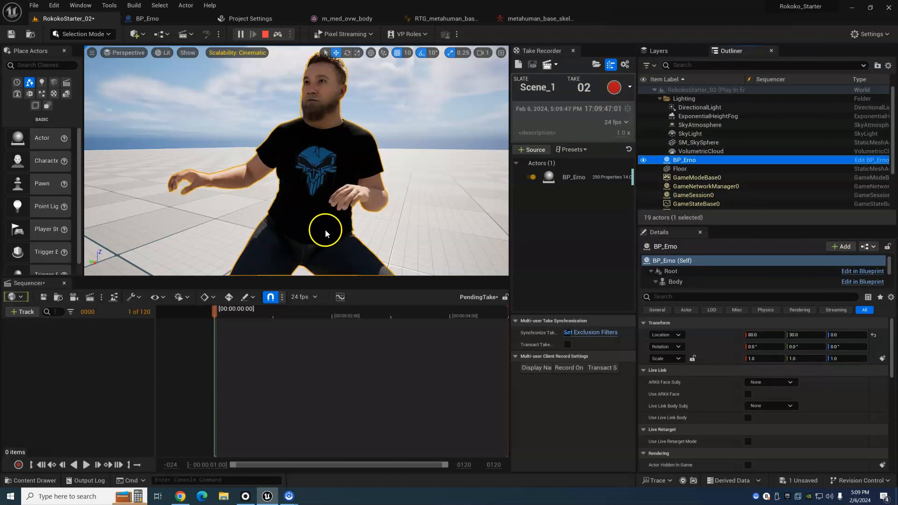
# - Record take 02 of Scene_1 with the livestreamed BP_Erno performance and stop the recording
pyautogui.scroll(-4, 325, 230)
pyautogui.click(614, 88)
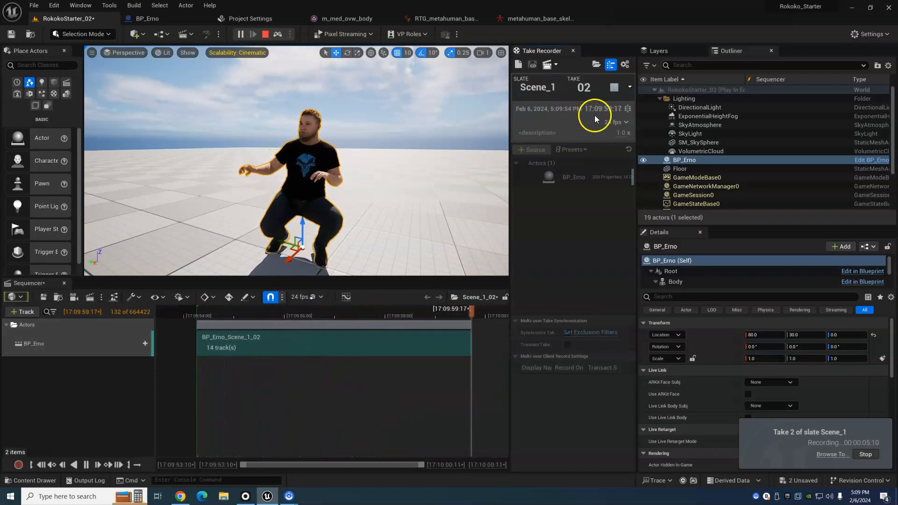
pyautogui.click(616, 88)
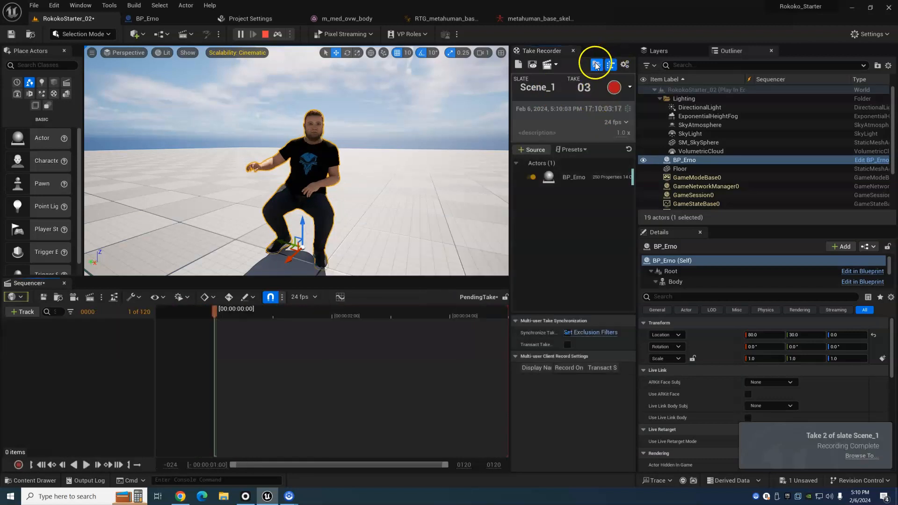
# - Open the recorded Scene_1_02 level sequence from the Takes Browser and close the browser
pyautogui.click(596, 68)
pyautogui.click(549, 189)
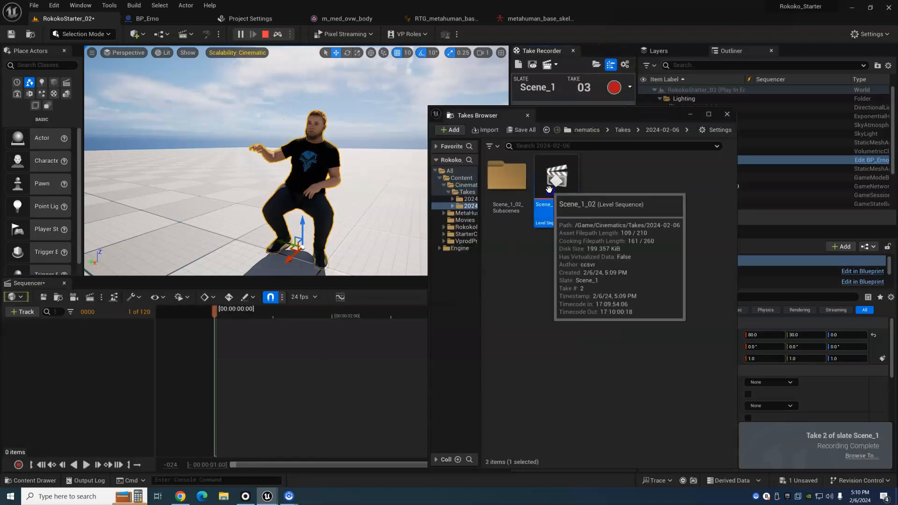
pyautogui.doubleClick(543, 192)
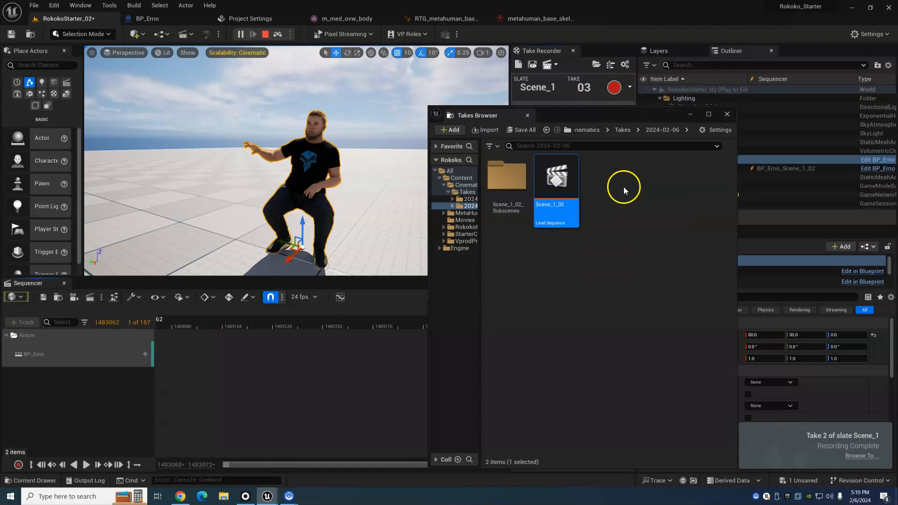
pyautogui.click(727, 114)
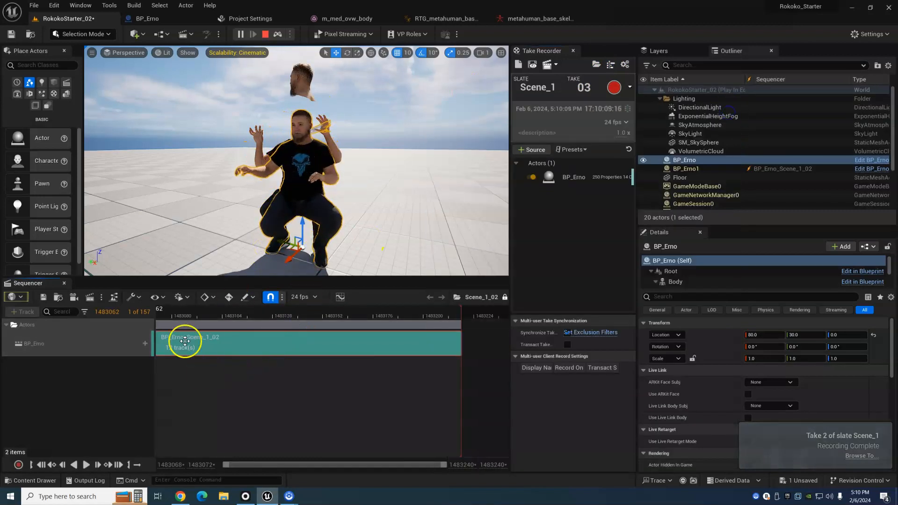
# - Scrub through the Scene_1_02 take to compare the recorded character with the live BP_Erno
pyautogui.moveTo(243, 314); pyautogui.dragTo(480, 312)
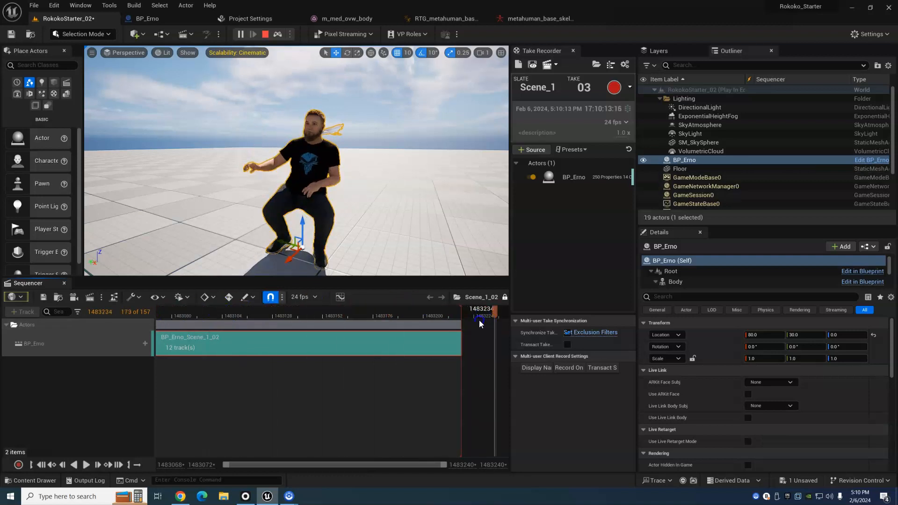
pyautogui.click(225, 314)
pyautogui.moveTo(225, 314); pyautogui.dragTo(132, 319)
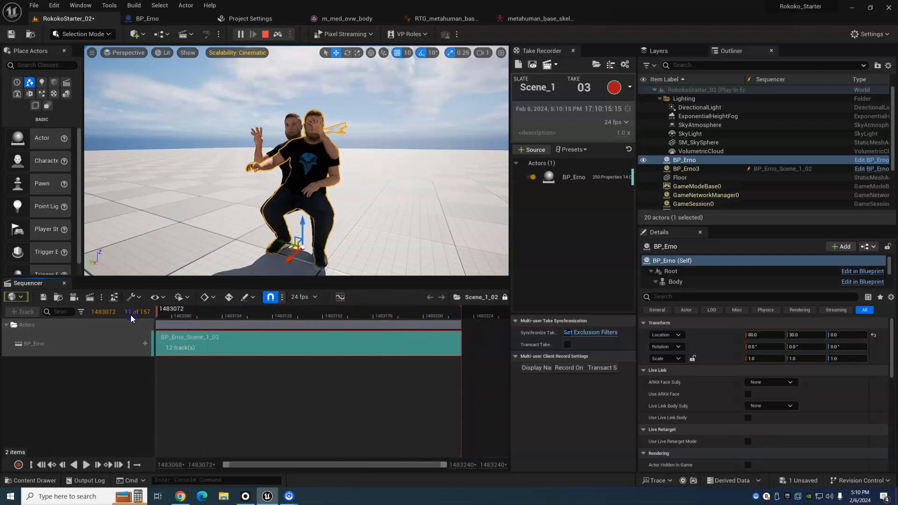
pyautogui.moveTo(199, 314); pyautogui.dragTo(93, 346)
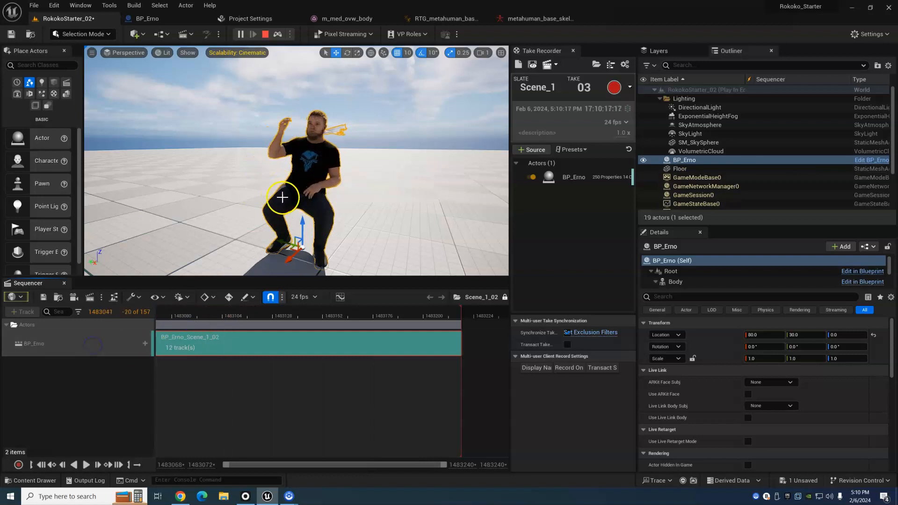
pyautogui.click(191, 313)
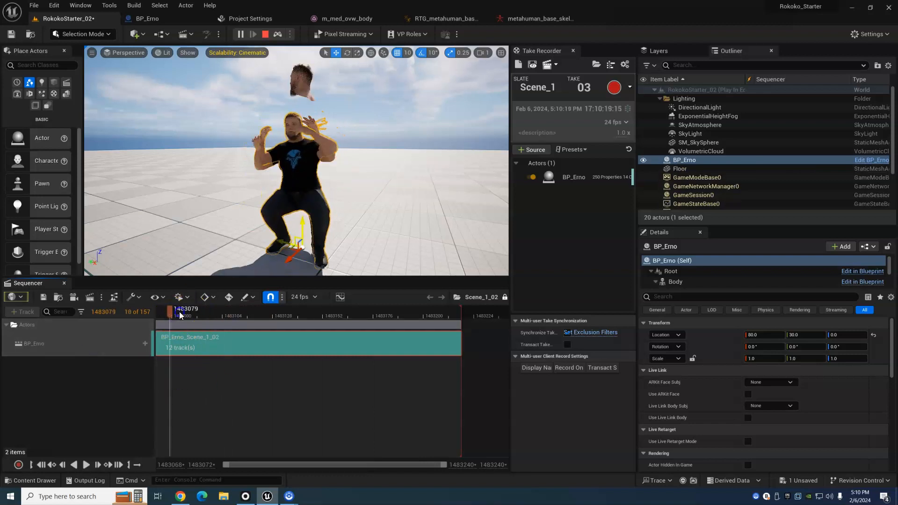
# - Move the live BP_Erno aside to Y 560 and play back the recorded take in Sequencer
pyautogui.moveTo(283, 245); pyautogui.dragTo(85, 205)
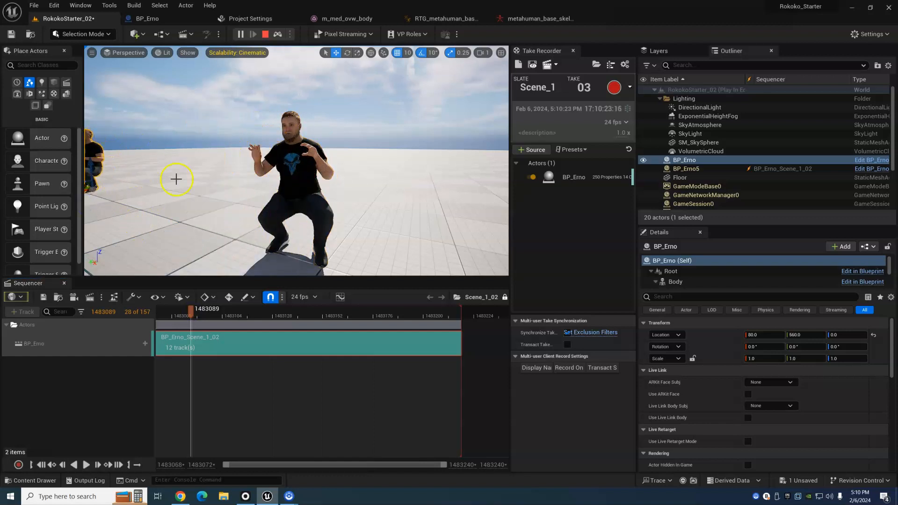
pyautogui.moveTo(201, 313); pyautogui.dragTo(169, 313)
pyautogui.press('space')
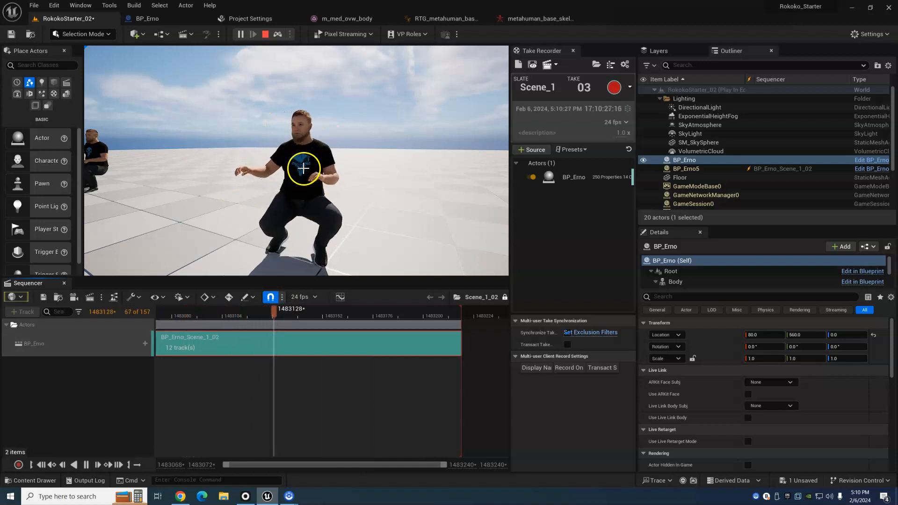
pyautogui.press('space')
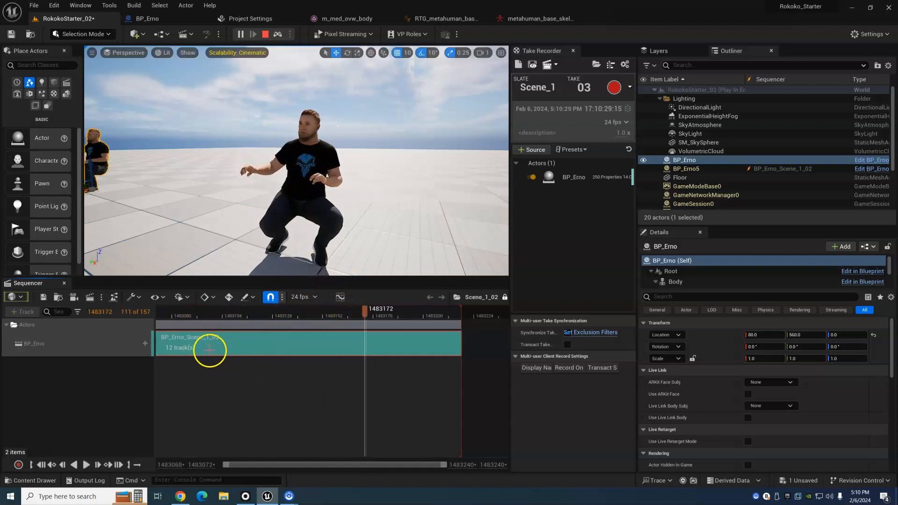
# - Open the recorded BP_Erno subsequence, scrub through its animation, and review its component tracks
pyautogui.doubleClick(208, 347)
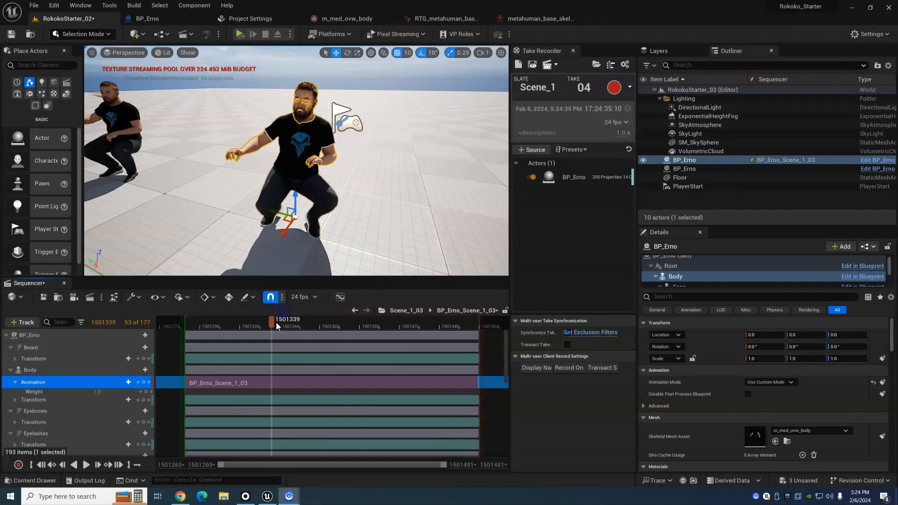
pyautogui.click(256, 331)
pyautogui.moveTo(249, 324); pyautogui.dragTo(326, 337)
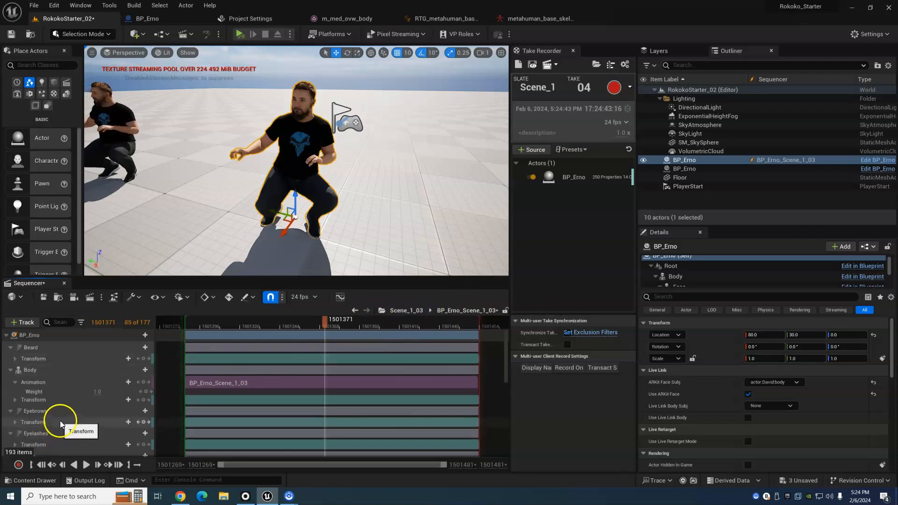
pyautogui.scroll(-6, 59, 417)
pyautogui.scroll(-3, 58, 414)
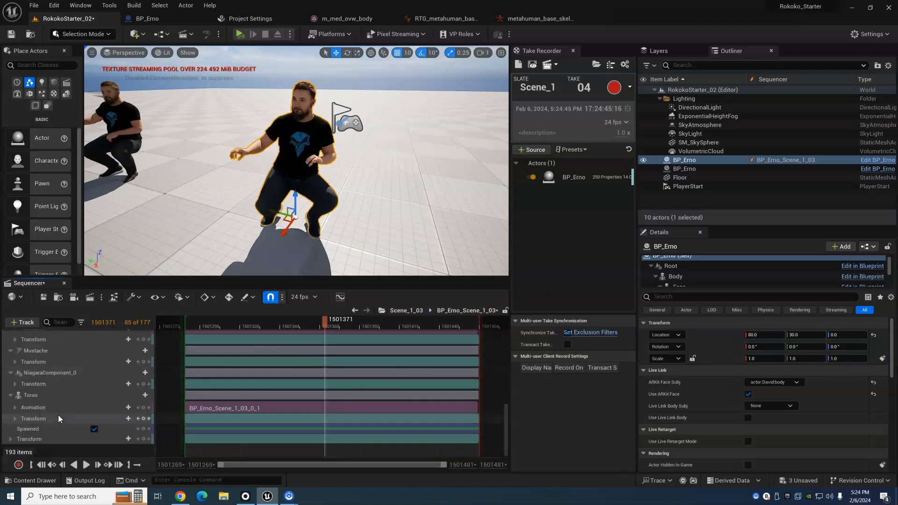
pyautogui.scroll(9, 80, 433)
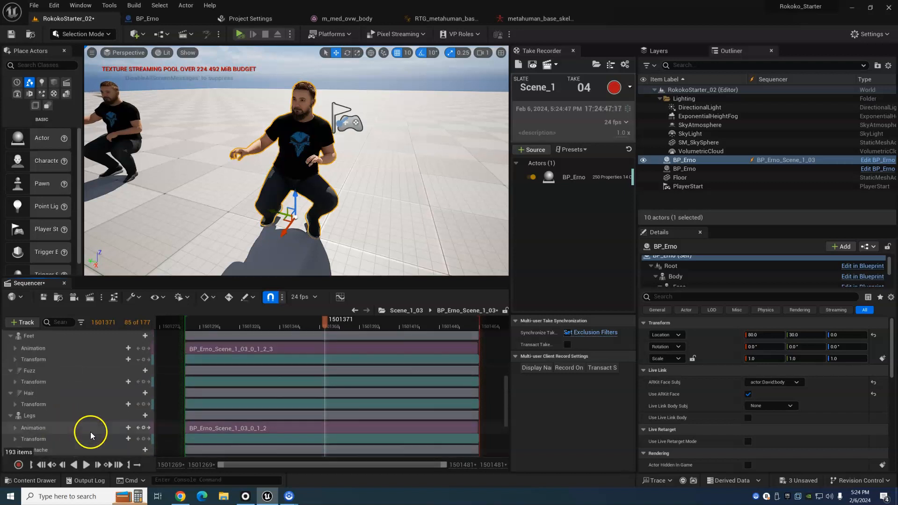
# - Lock and unlock the BP_Erno_Scene_1_03 sequence for editing, and scrub its animation to frame 1501324
pyautogui.click(506, 311)
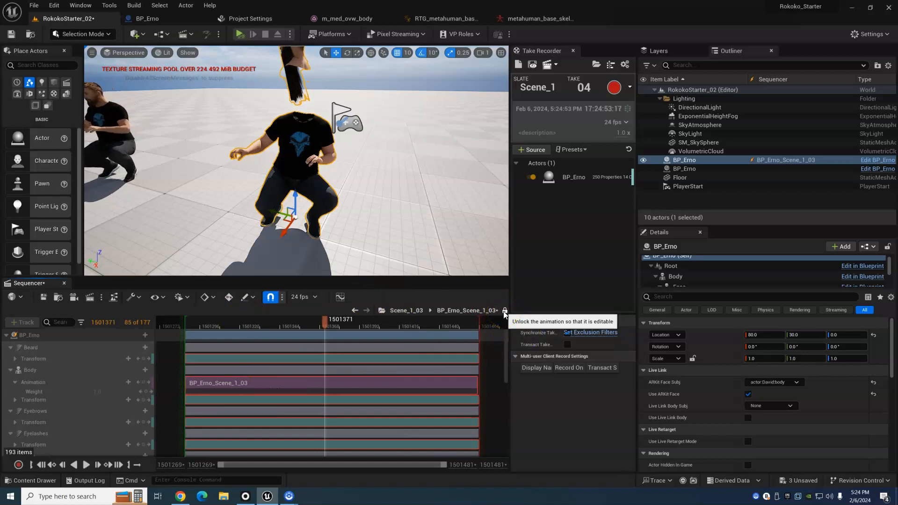
pyautogui.click(505, 311)
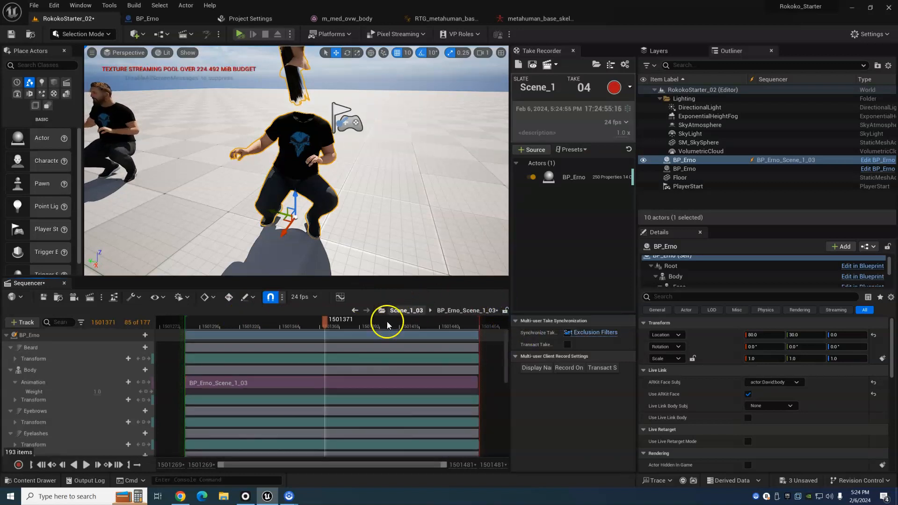
pyautogui.moveTo(266, 337); pyautogui.dragTo(246, 340)
pyautogui.click(455, 330)
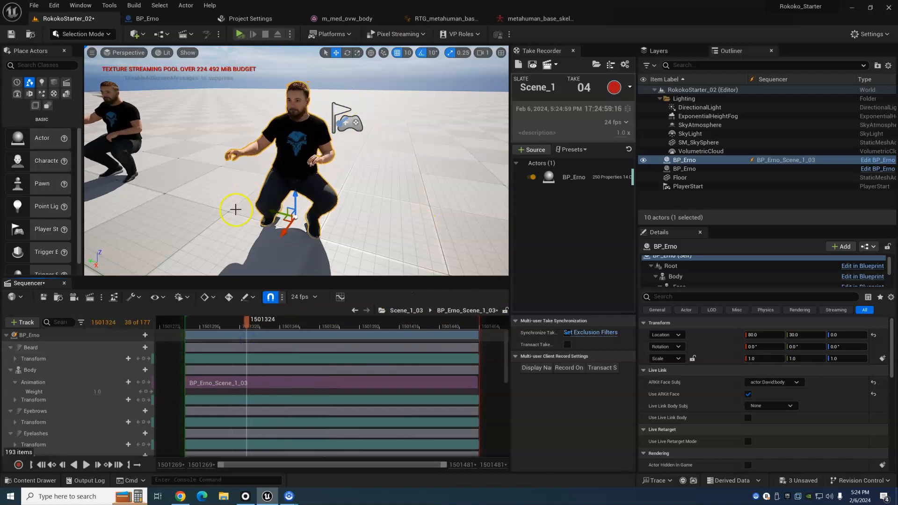
# - Bake the recorded animation of BP_Erno's Body track to the MetaHuman_ControlRig
pyautogui.click(32, 370)
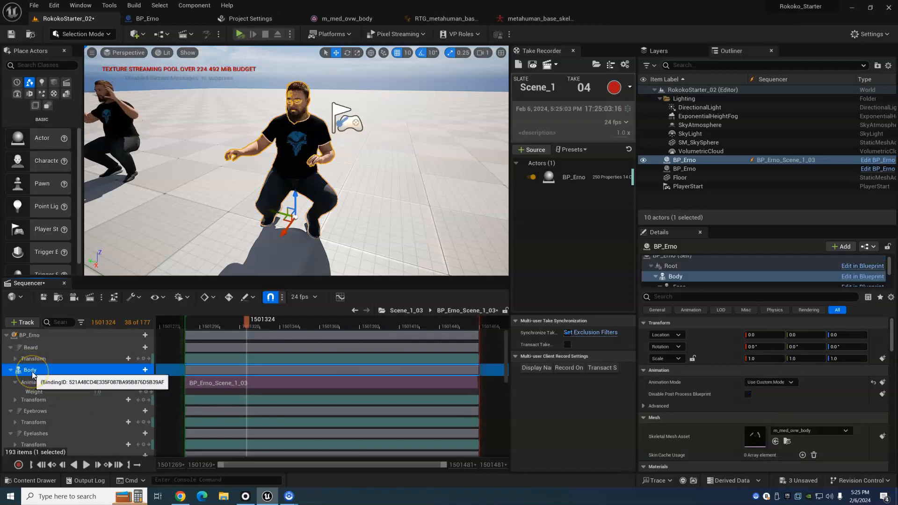
pyautogui.rightClick(32, 375)
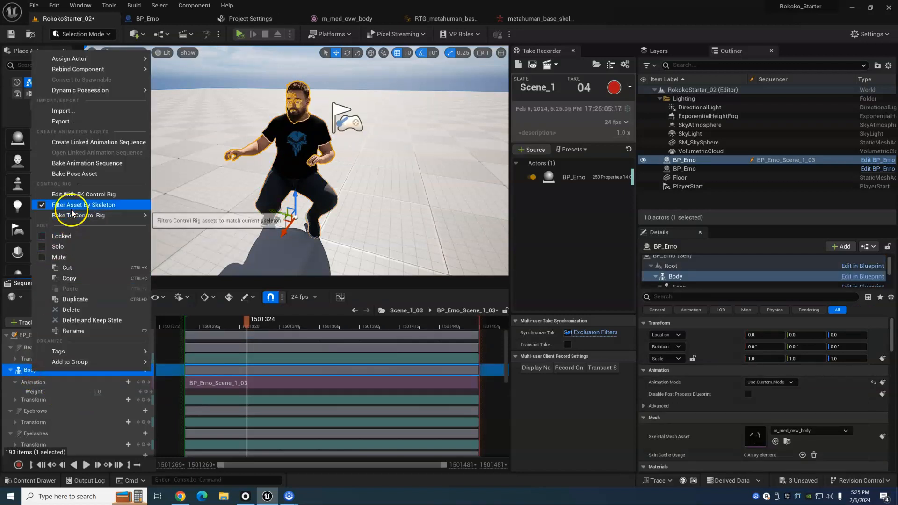
pyautogui.moveTo(134, 223)
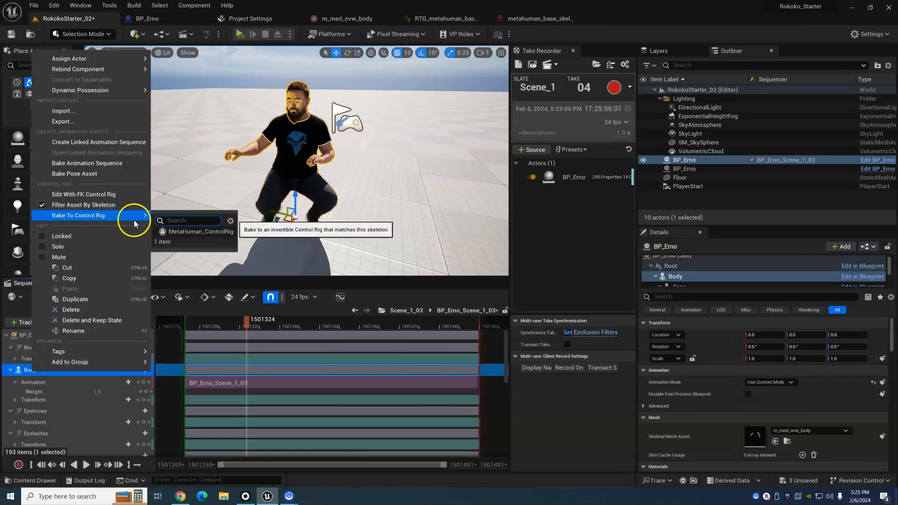
pyautogui.click(184, 232)
pyautogui.click(505, 343)
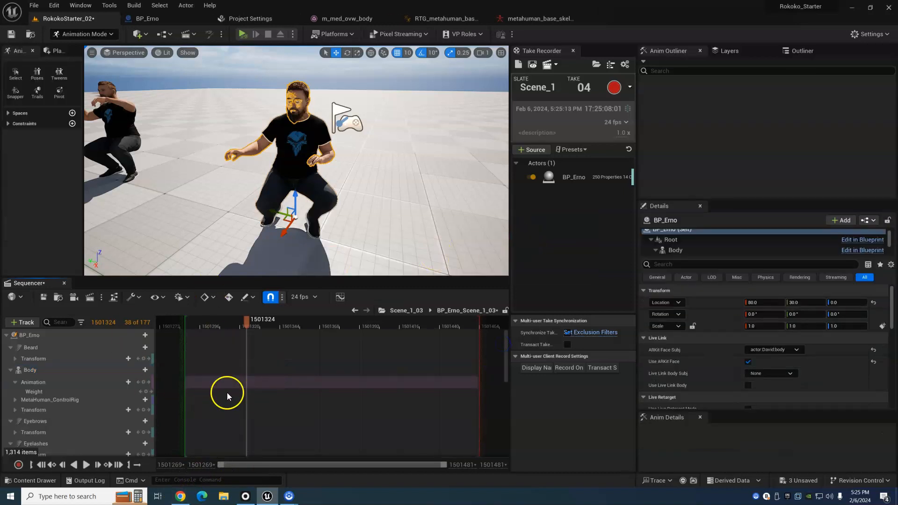
# - Add an additive section to the MetaHuman_ControlRig track starting at frame 1501344
pyautogui.moveTo(228, 327); pyautogui.dragTo(280, 344)
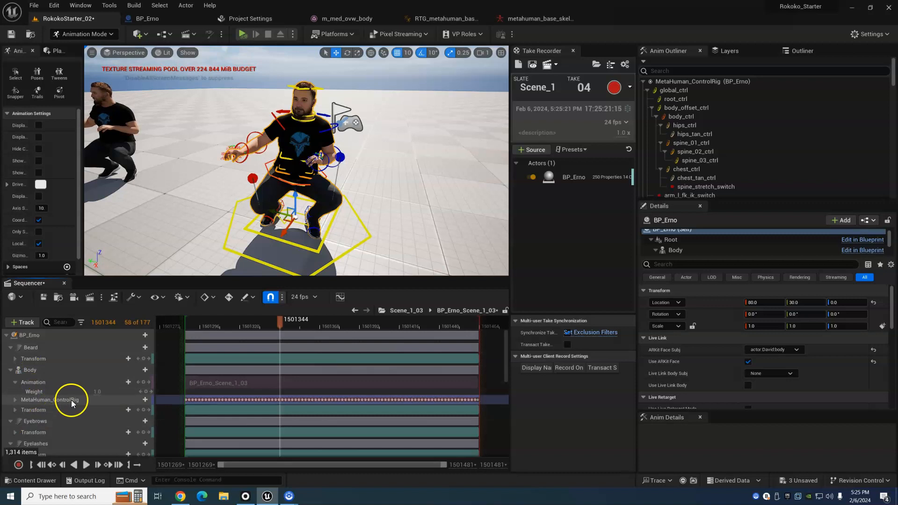
pyautogui.click(145, 400)
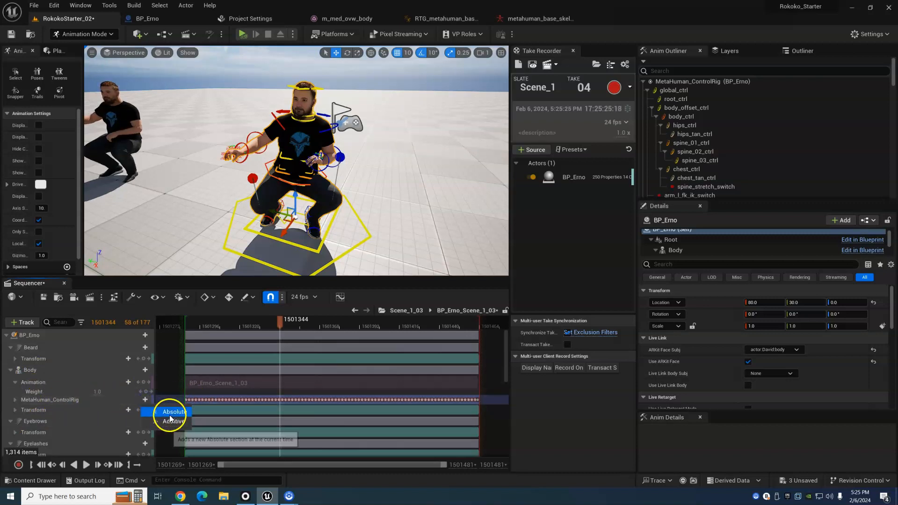
pyautogui.click(171, 423)
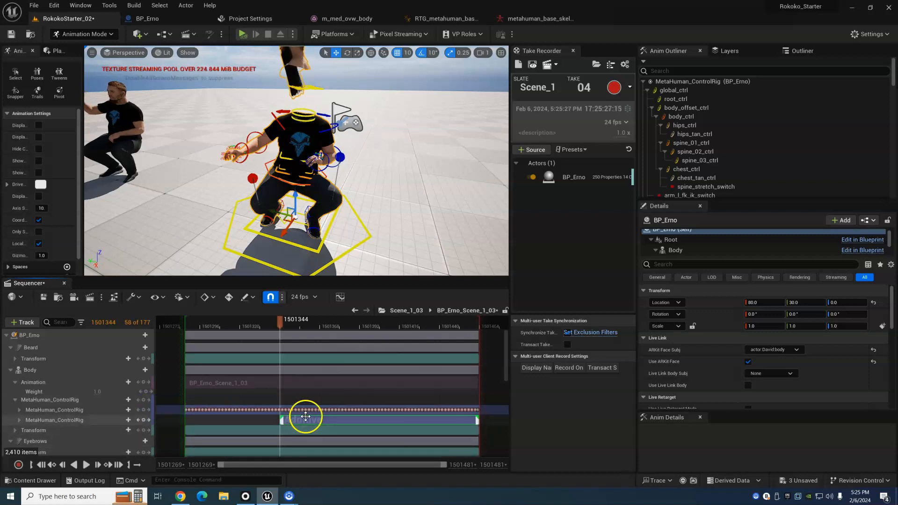
# - Try rotating head_ctrl on the additive MetaHuman_ControlRig section at frame 1501372, and undo the rotation
pyautogui.click(299, 325)
pyautogui.moveTo(298, 325); pyautogui.dragTo(327, 327)
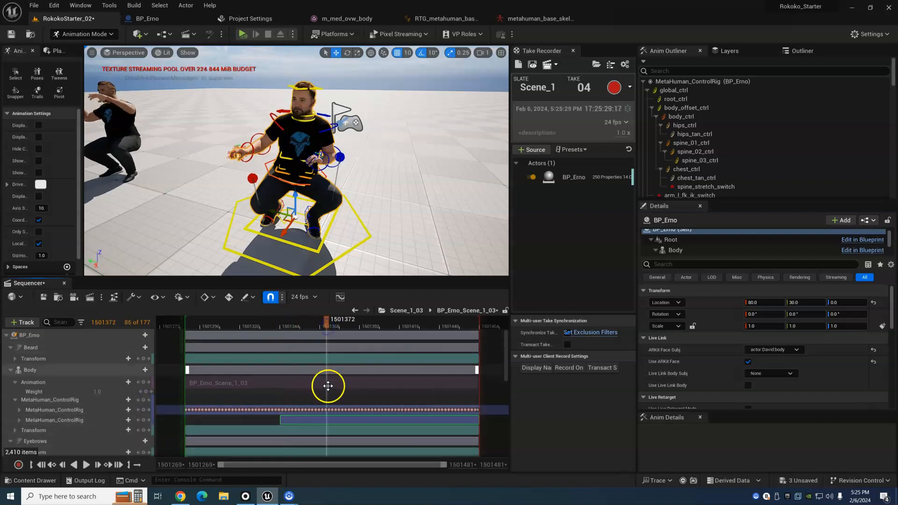
pyautogui.click(316, 420)
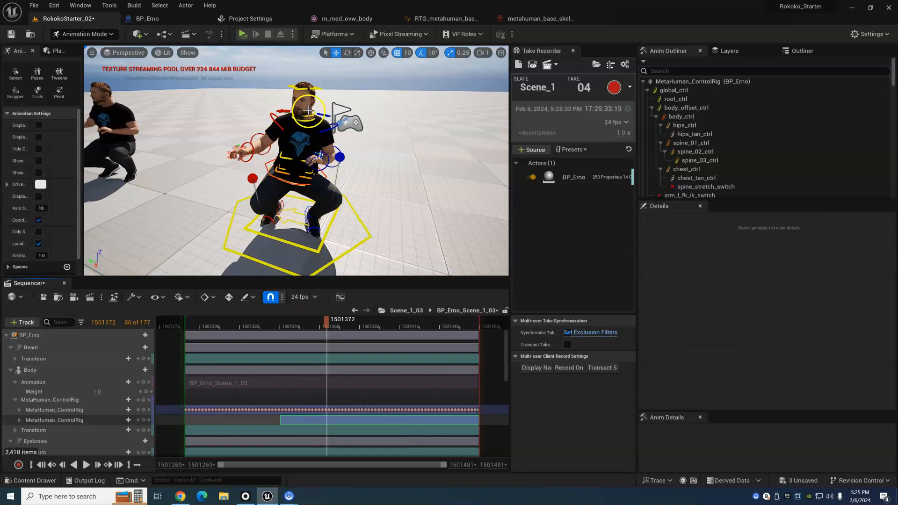
pyautogui.click(303, 89)
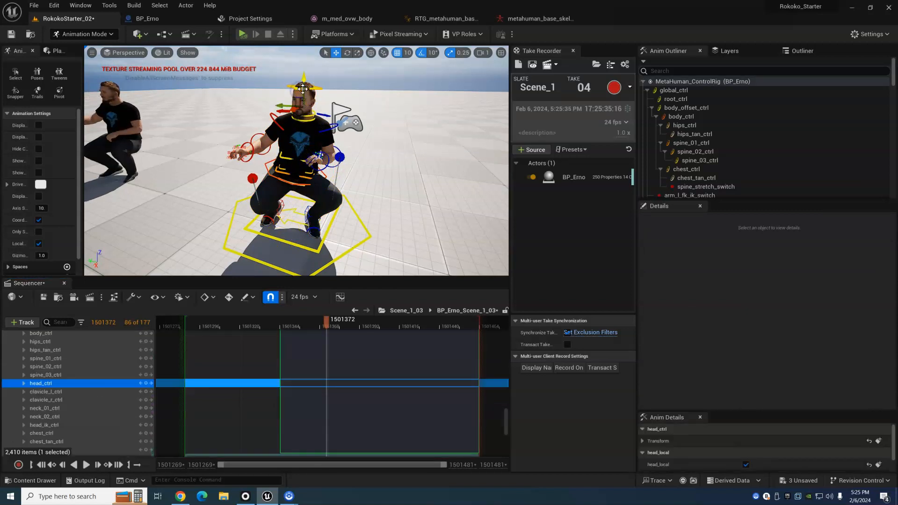
pyautogui.press('e')
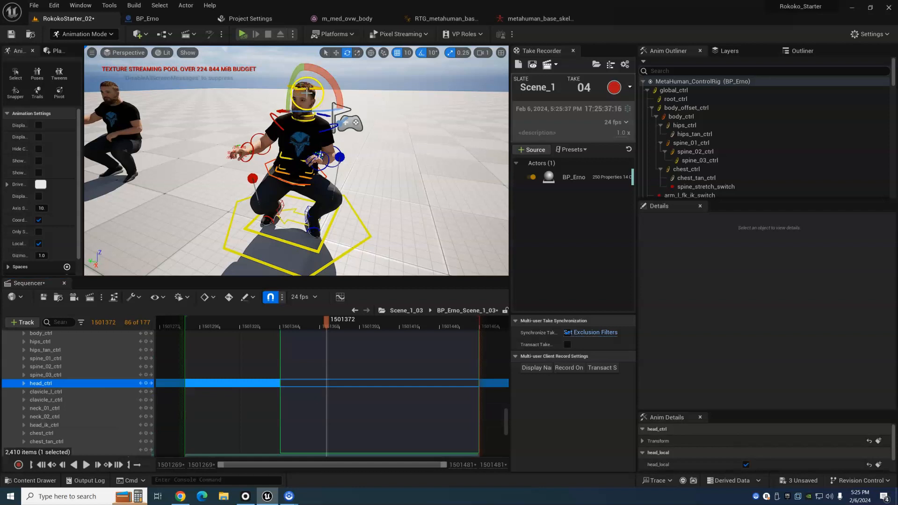
pyautogui.moveTo(321, 111); pyautogui.dragTo(333, 112)
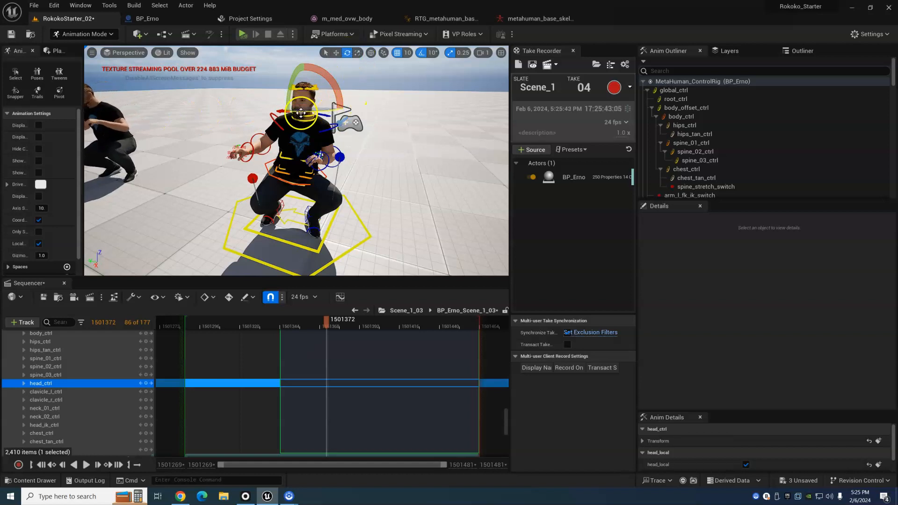
pyautogui.hotkey('ctrl', 'z')
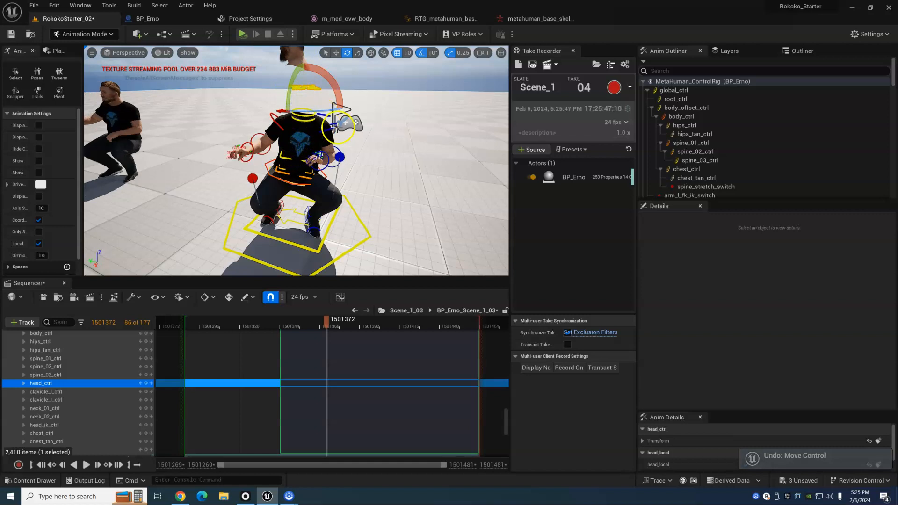
# - Try rotating head_ctrl at frame 1501363 about different axes, and undo the last rotation
pyautogui.moveTo(320, 323); pyautogui.dragTo(311, 323)
pyautogui.moveTo(290, 84); pyautogui.dragTo(316, 55)
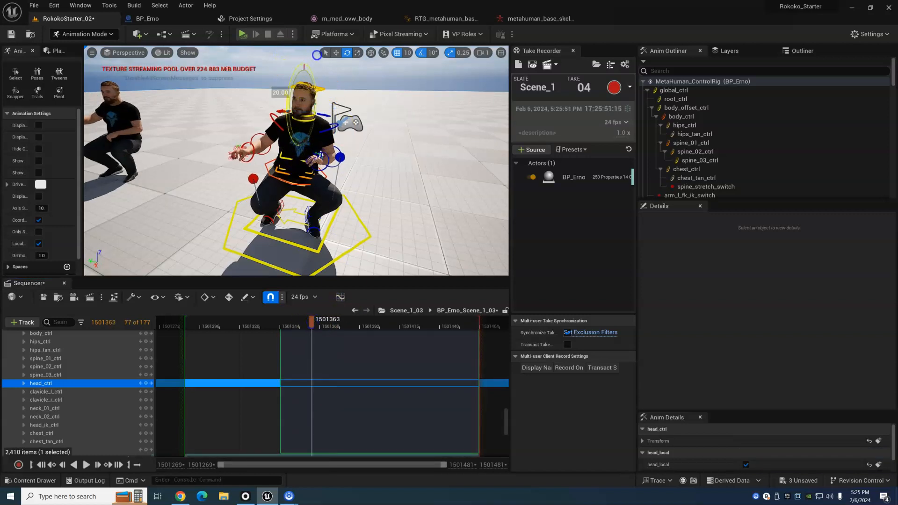
pyautogui.moveTo(286, 96); pyautogui.dragTo(290, 104)
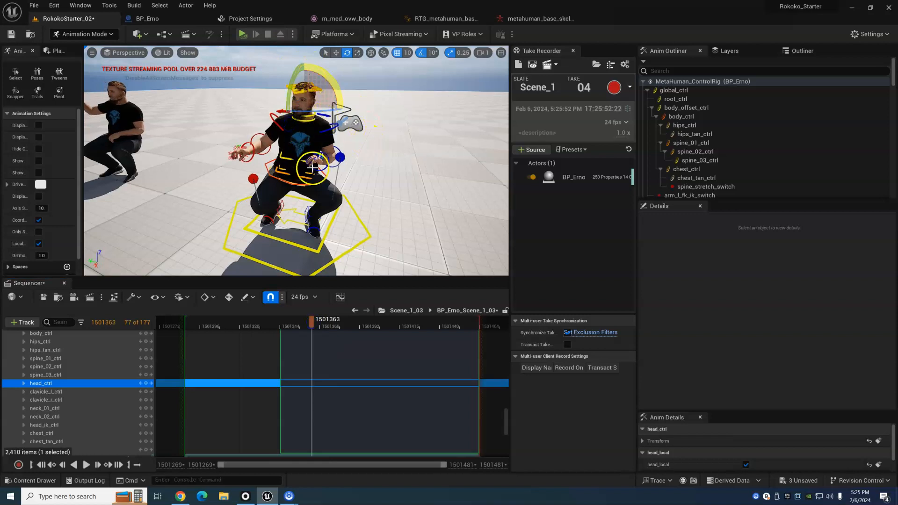
pyautogui.hotkey('ctrl', 'z')
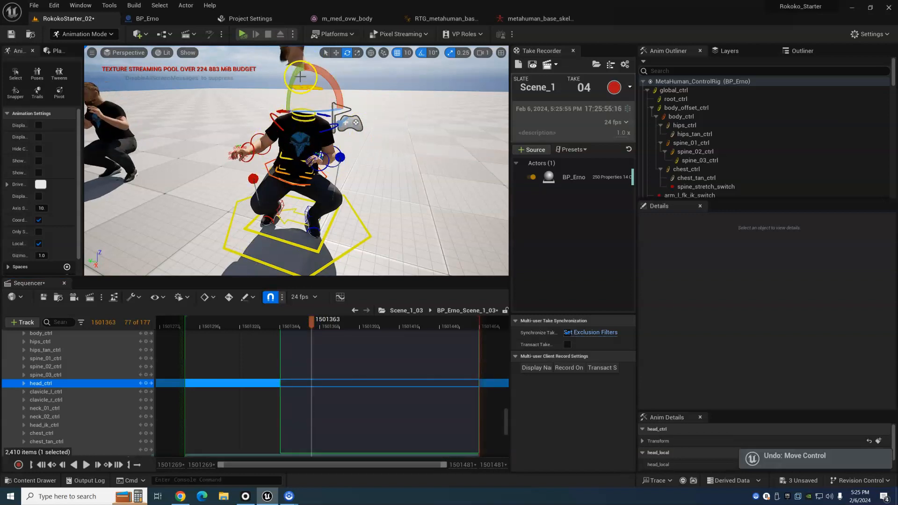
# - Rotate upperarm_l_fk_ctrl at frame 1501373 to swing the left arm outward, and scrub to frame 1501382 to check the offset
pyautogui.click(330, 324)
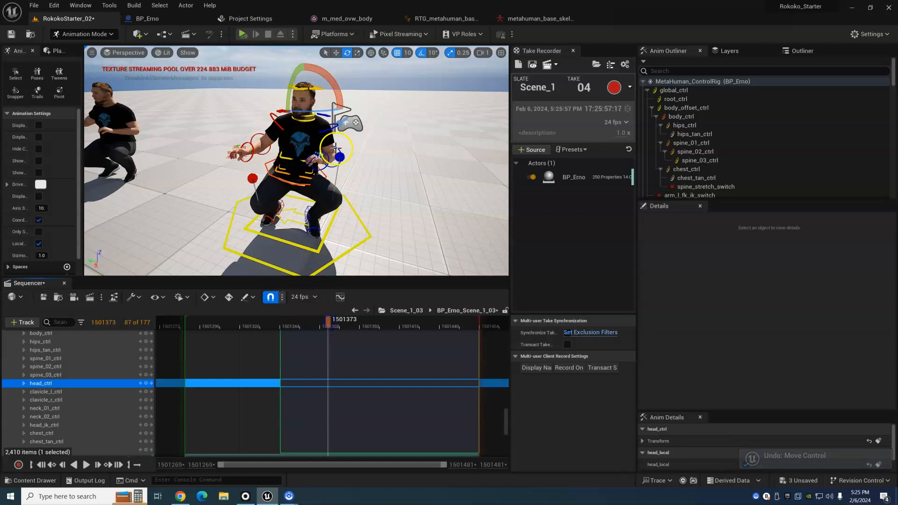
pyautogui.click(338, 126)
pyautogui.moveTo(363, 115); pyautogui.dragTo(352, 54)
pyautogui.click(328, 322)
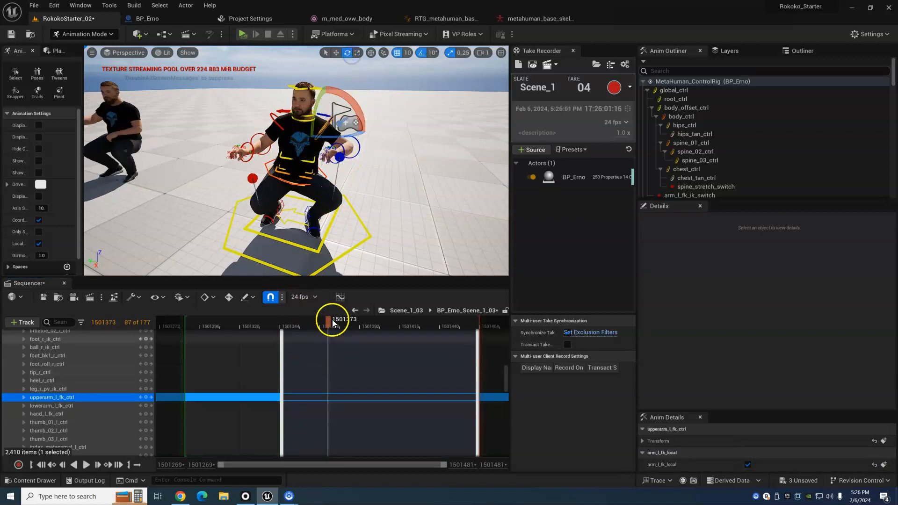
pyautogui.moveTo(297, 339); pyautogui.dragTo(344, 339)
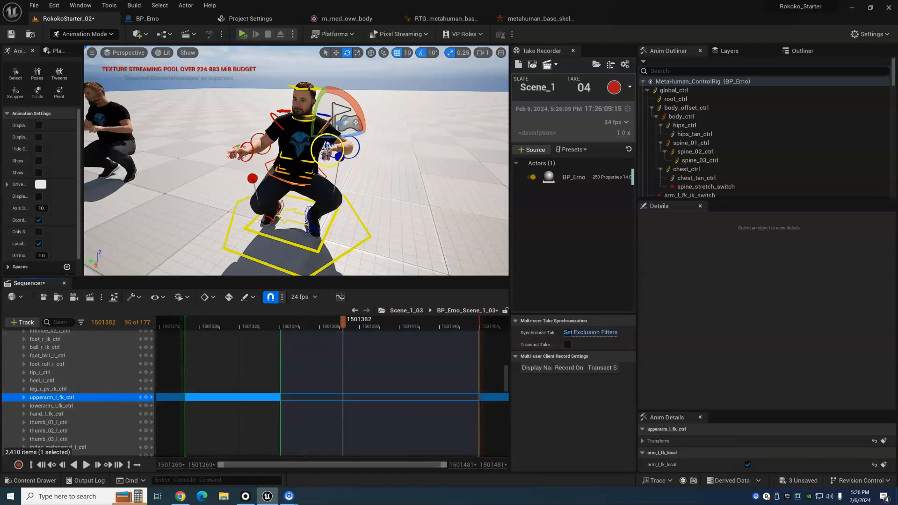
# - Try moving hand_l_fk_ctrl at frame 1501382, and undo the control move
pyautogui.click(342, 147)
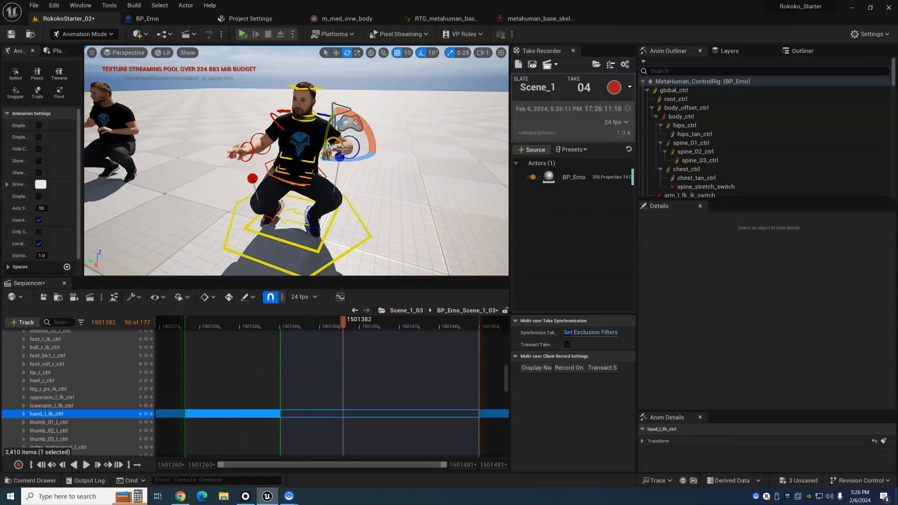
pyautogui.press('w')
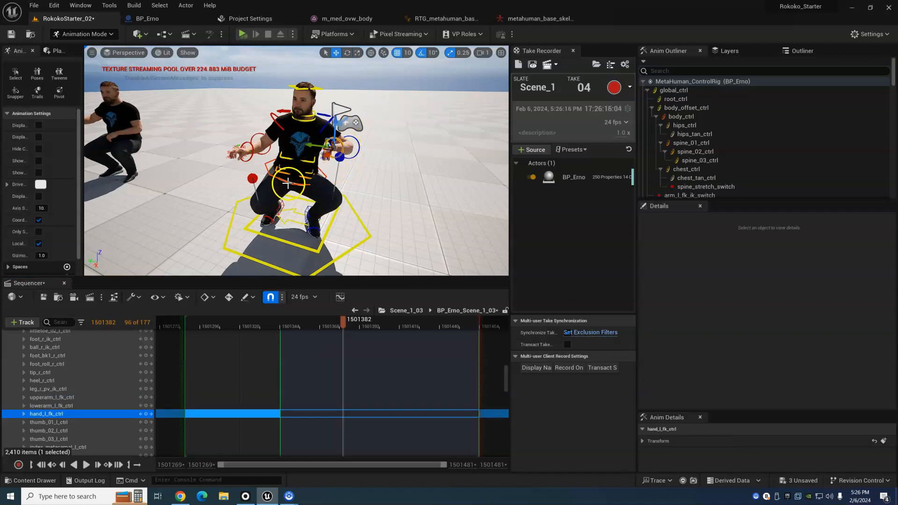
pyautogui.hotkey('ctrl', 'z')
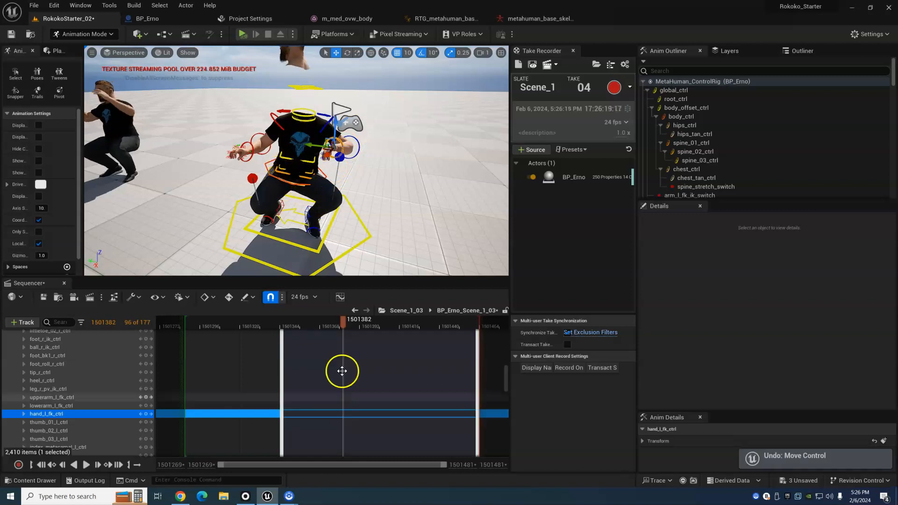
# - Try rotating body_ctrl at frame 1501366, and undo the rotation
pyautogui.moveTo(343, 327); pyautogui.dragTo(317, 331)
pyautogui.moveTo(279, 206); pyautogui.dragTo(280, 189)
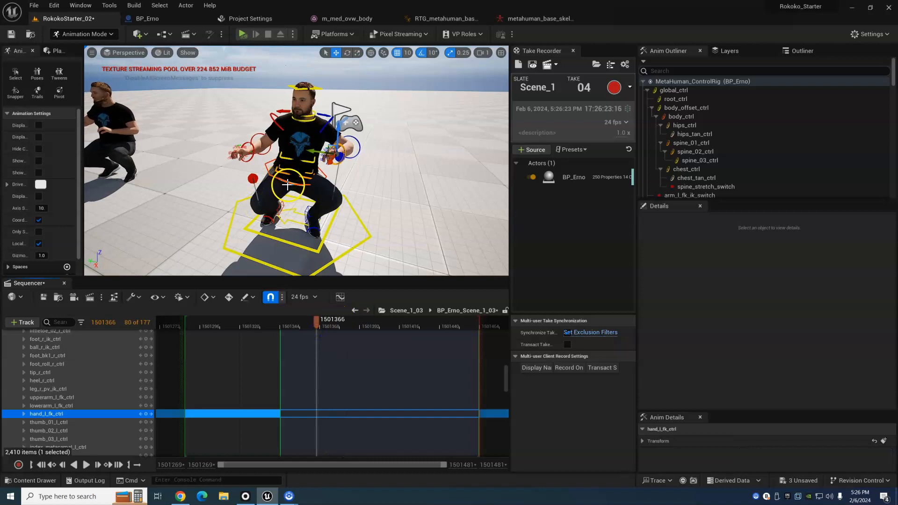
pyautogui.click(285, 180)
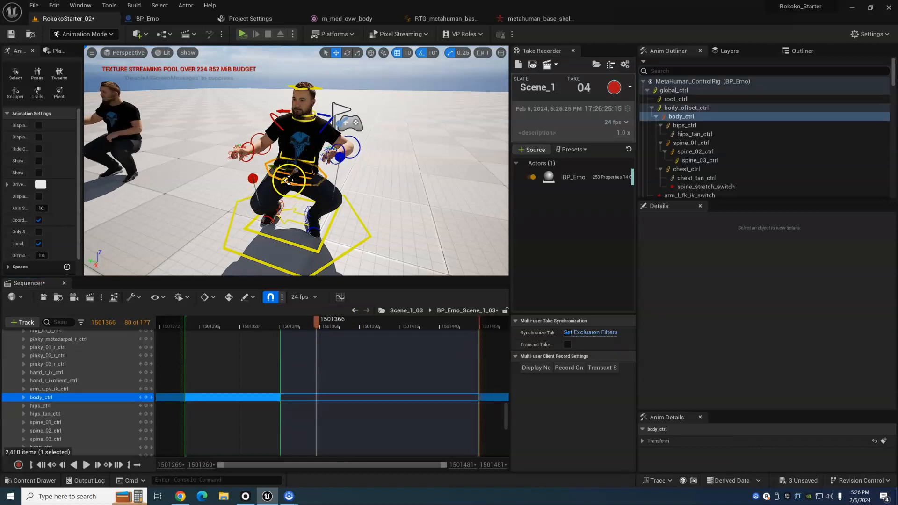
pyautogui.press('e')
pyautogui.moveTo(323, 185); pyautogui.dragTo(313, 189)
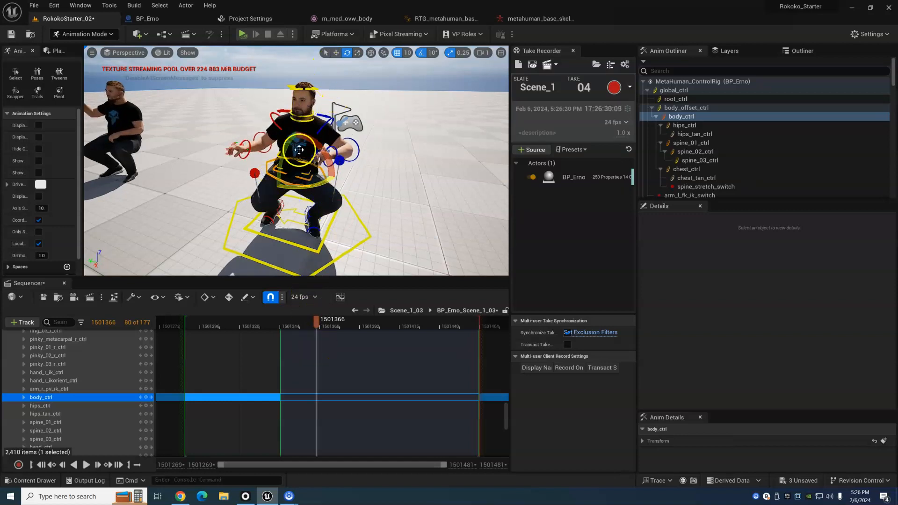
pyautogui.hotkey('ctrl', 'z')
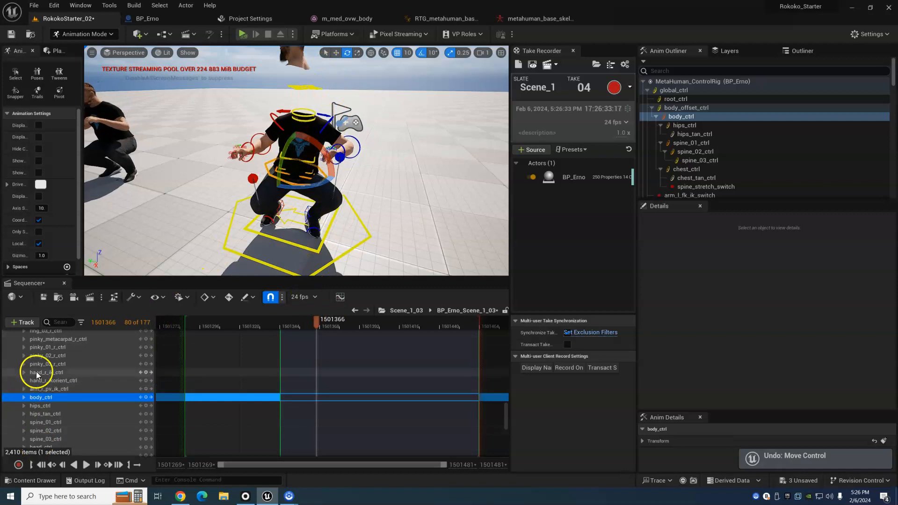
# - Play back the layered animation twice from near its start, and scrub to frame 1501373 to review the adjusted pose
pyautogui.moveTo(302, 329); pyautogui.dragTo(236, 327)
pyautogui.press('space')
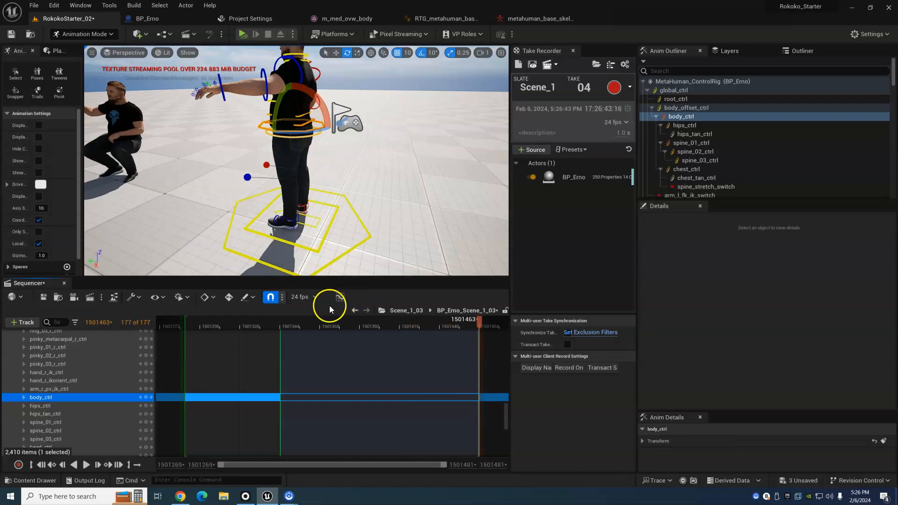
pyautogui.click(226, 329)
pyautogui.press('space')
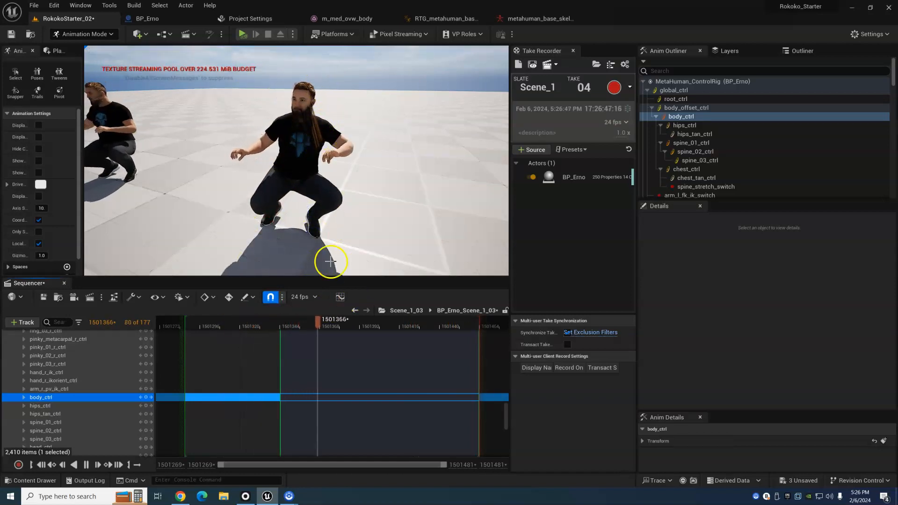
pyautogui.press('space')
pyautogui.moveTo(406, 327); pyautogui.dragTo(329, 335)
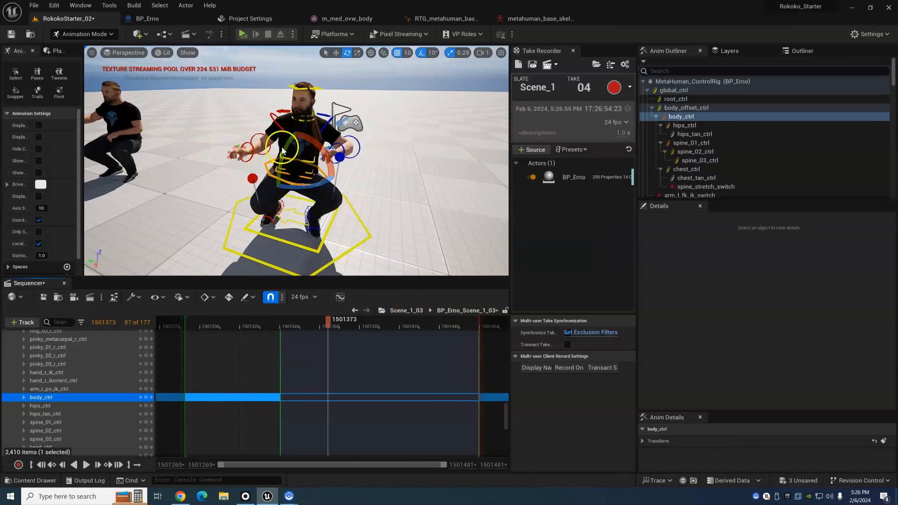
# - Save the RokokoStarter_02 level and scrub the animation to frame 1501335
pyautogui.click(12, 34)
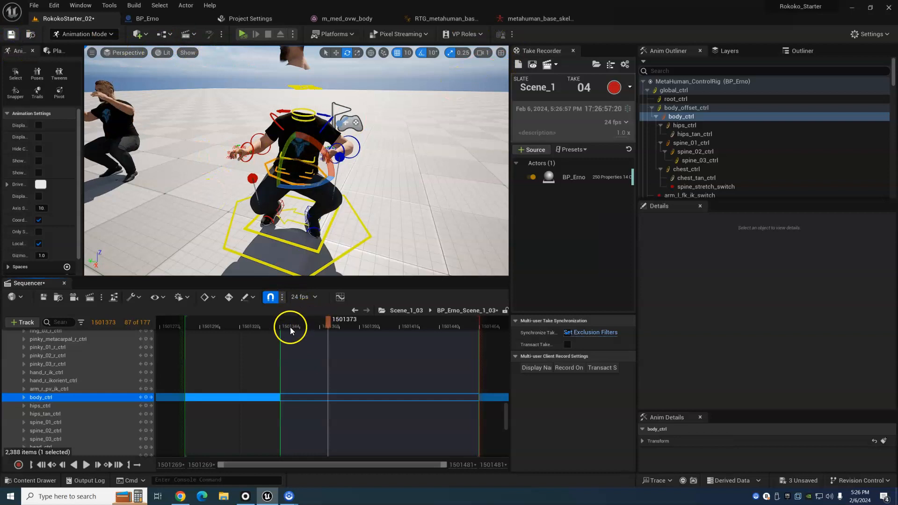
pyautogui.moveTo(247, 327); pyautogui.dragTo(266, 330)
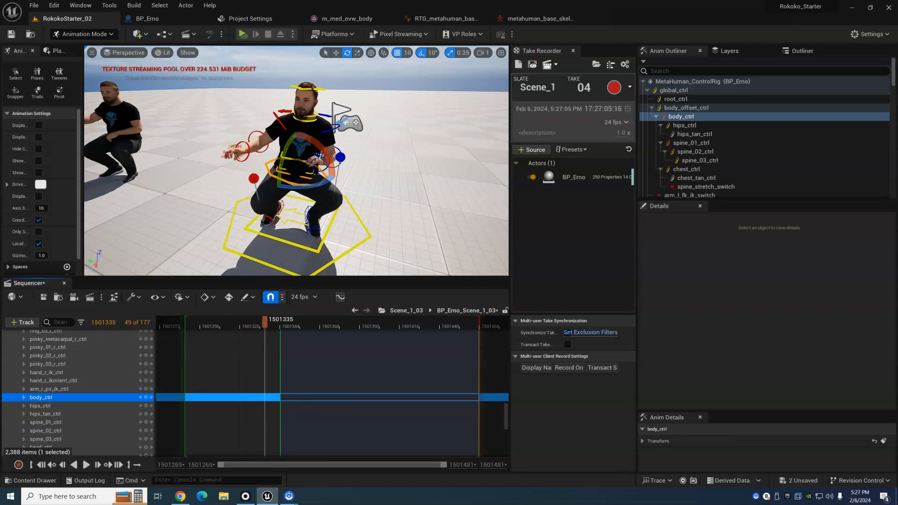